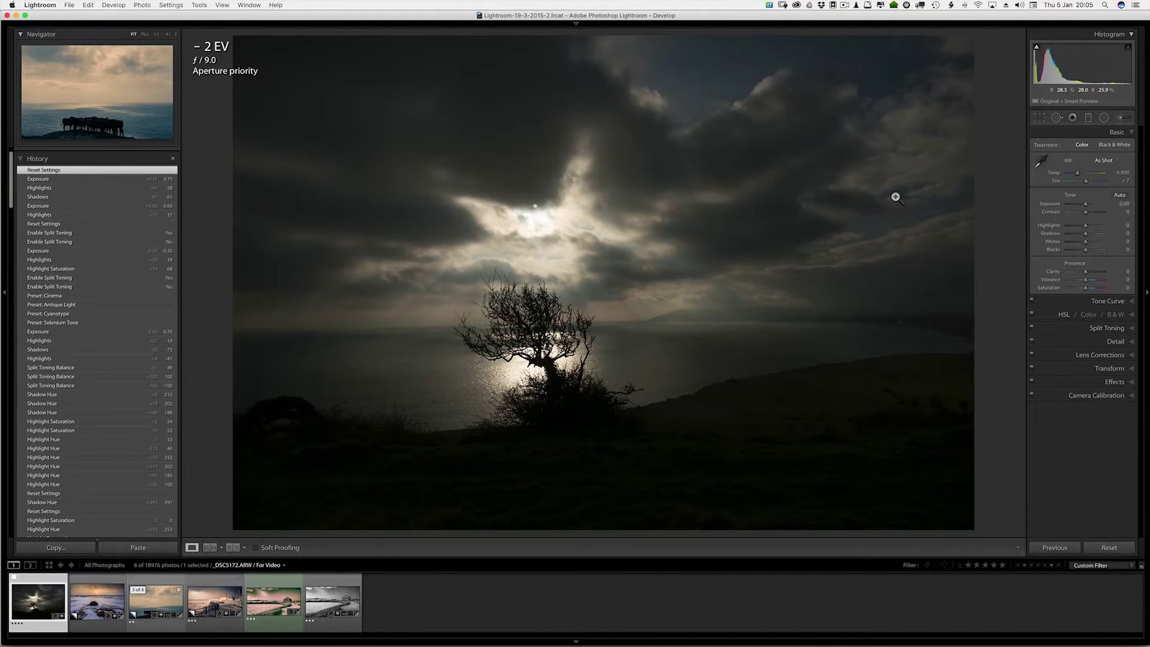
Start cropping the photo and cycle the crop overlay to the golden spiral, changing its orientation
{"action": "key", "text": "r"}
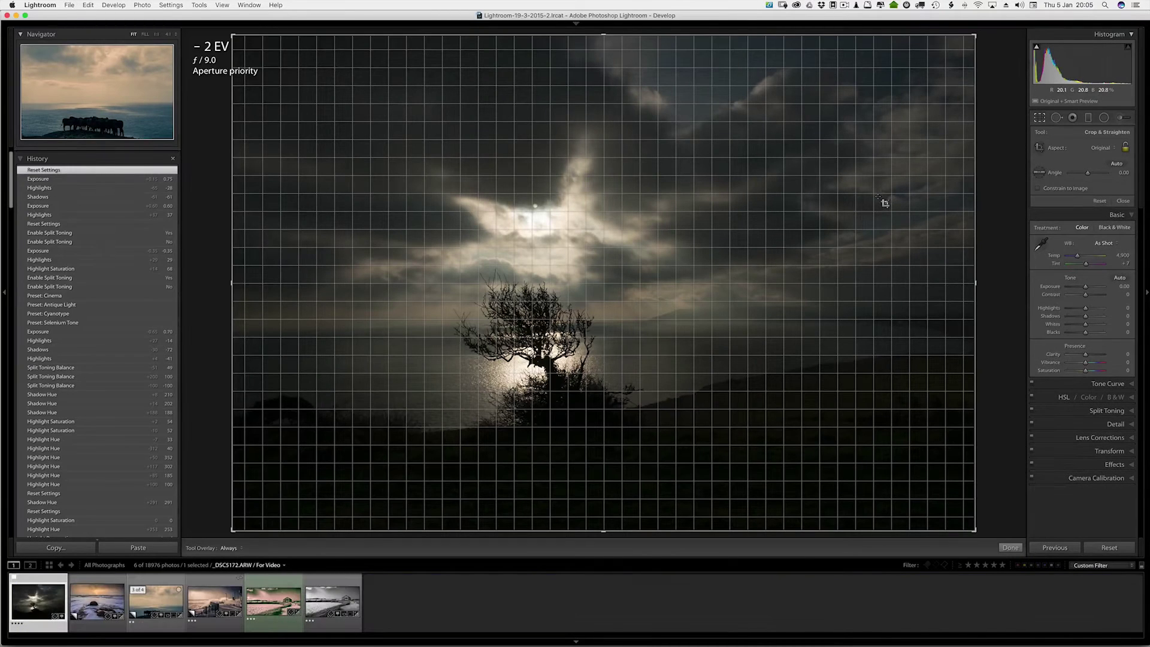
{"action": "key", "text": "o"}
{"action": "key", "text": "o"}
{"action": "key", "text": "o"}
{"action": "key", "text": "o"}
{"action": "key", "text": "o"}
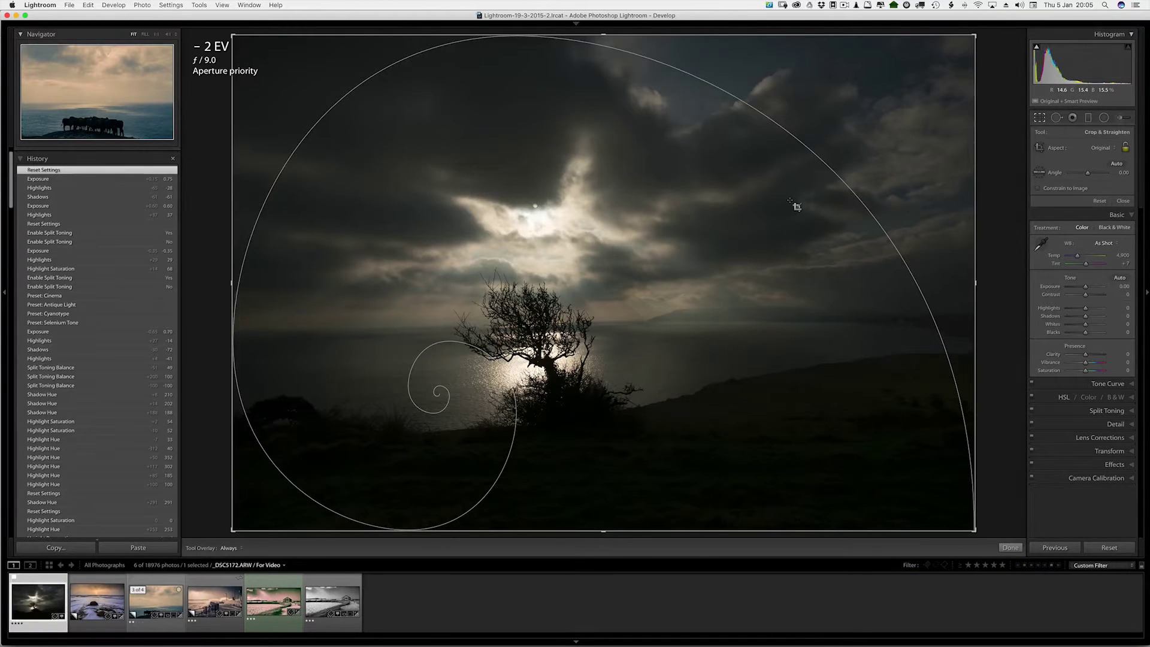
{"action": "key", "text": "shift+o"}
{"action": "key", "text": "shift+o"}
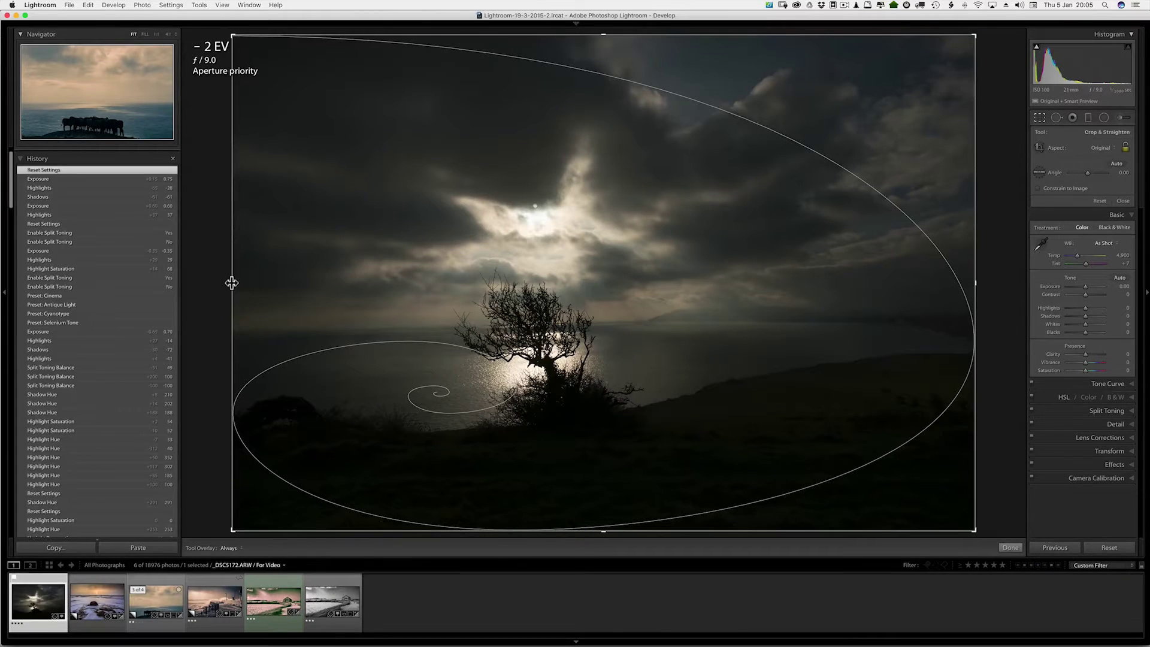
Crop the photo in from its left and bottom edges so the tree sits within the spiral, and apply the crop
{"action": "left_click_drag", "start_coordinate": [232, 282], "coordinate": [309, 285]}
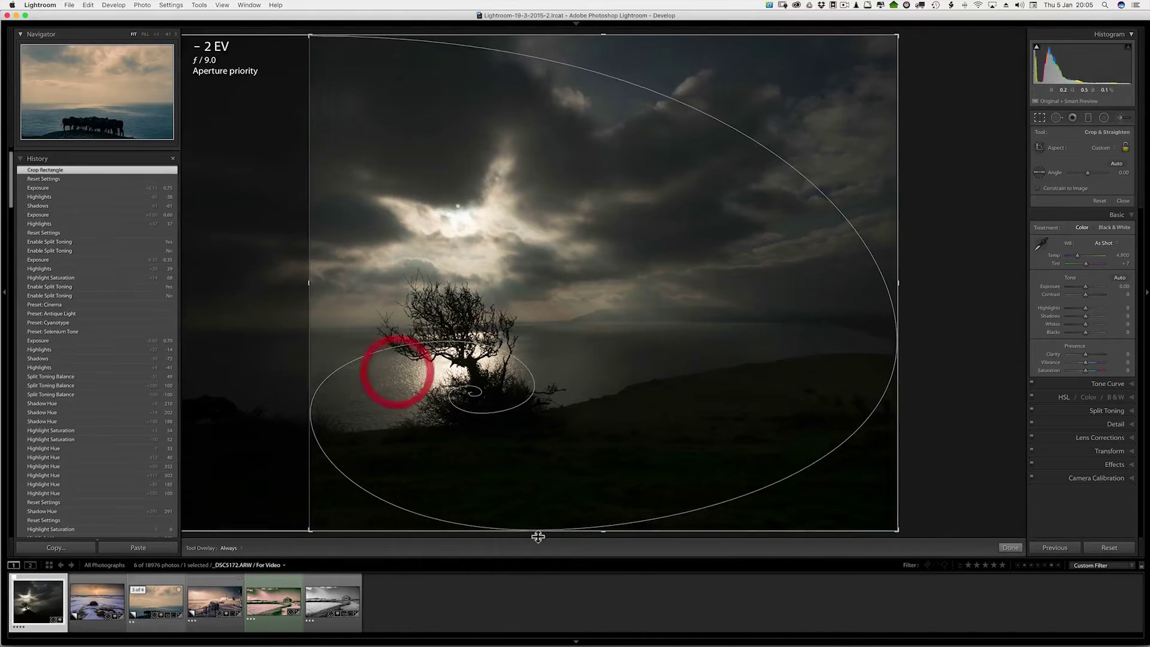
{"action": "left_click_drag", "start_coordinate": [595, 530], "coordinate": [593, 511]}
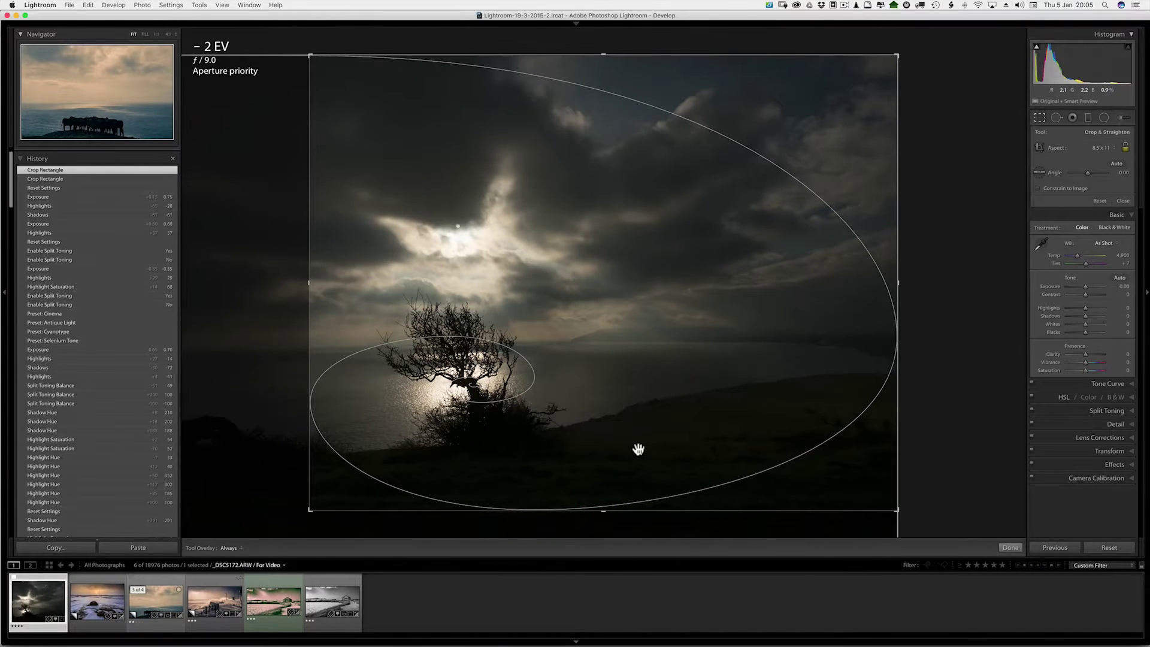
{"action": "key", "text": "Return"}
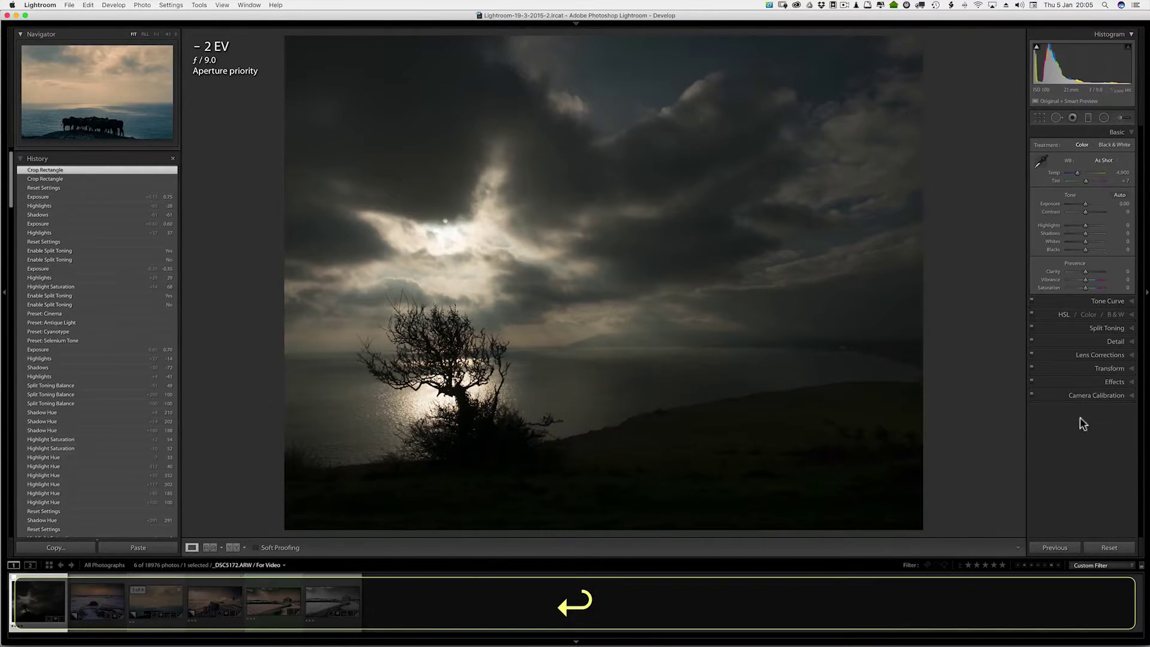
Correct the photo's perspective with Upright, trying Level and settling on Auto
{"action": "left_click", "coordinate": [1097, 369]}
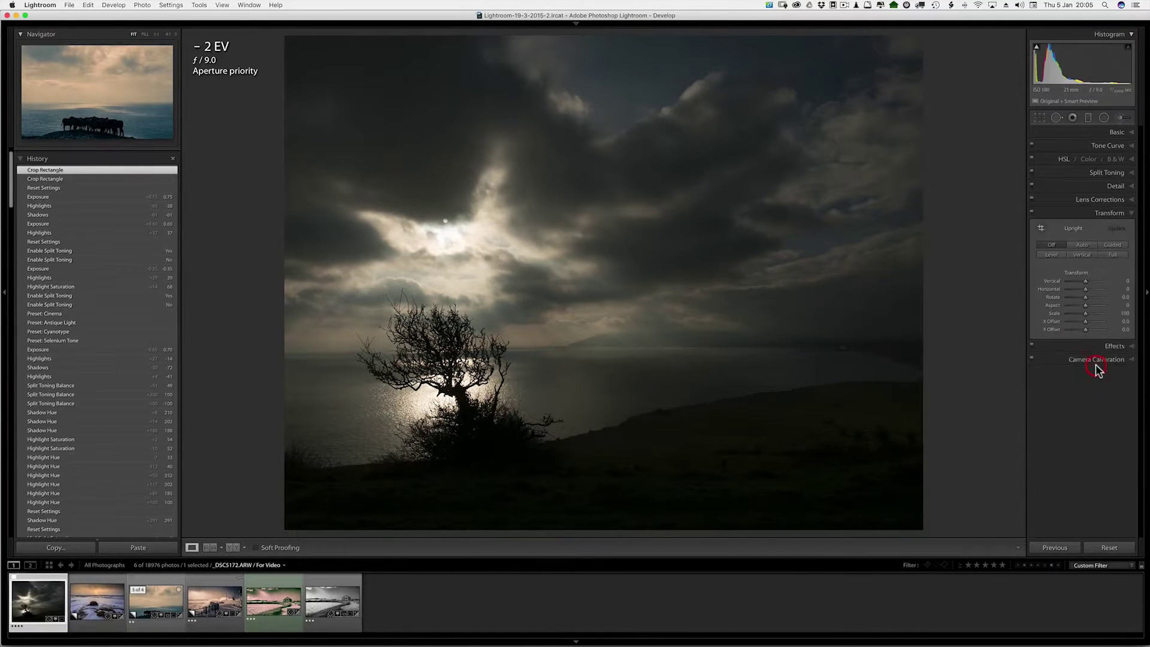
{"action": "left_click", "coordinate": [1045, 255]}
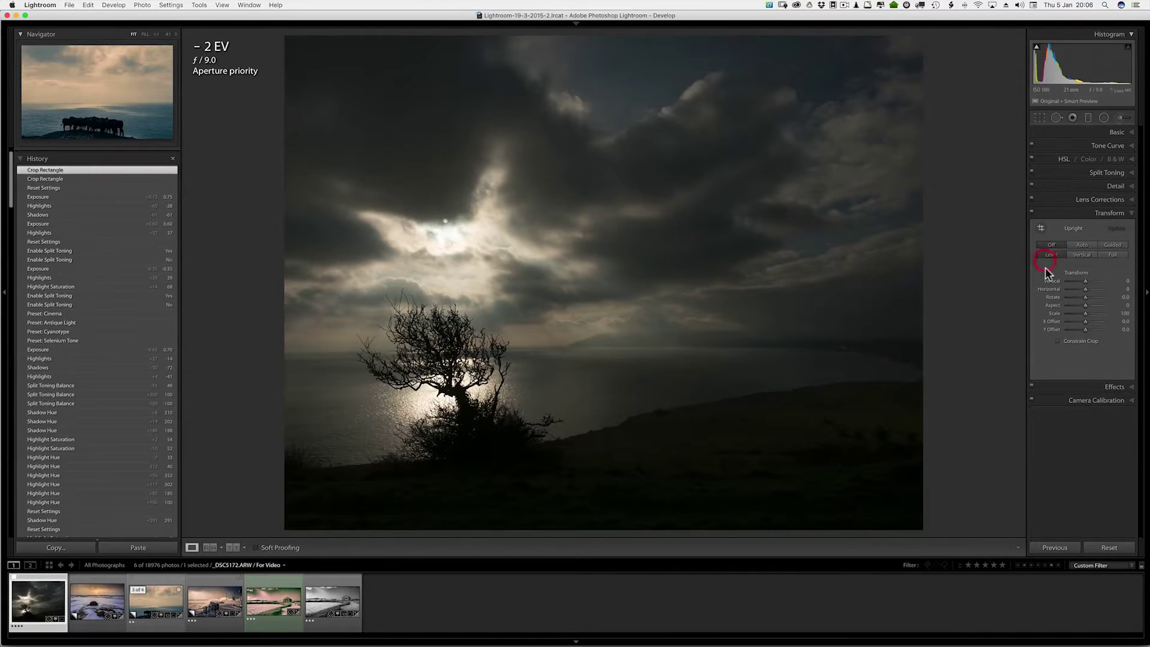
{"action": "left_click", "coordinate": [1080, 245]}
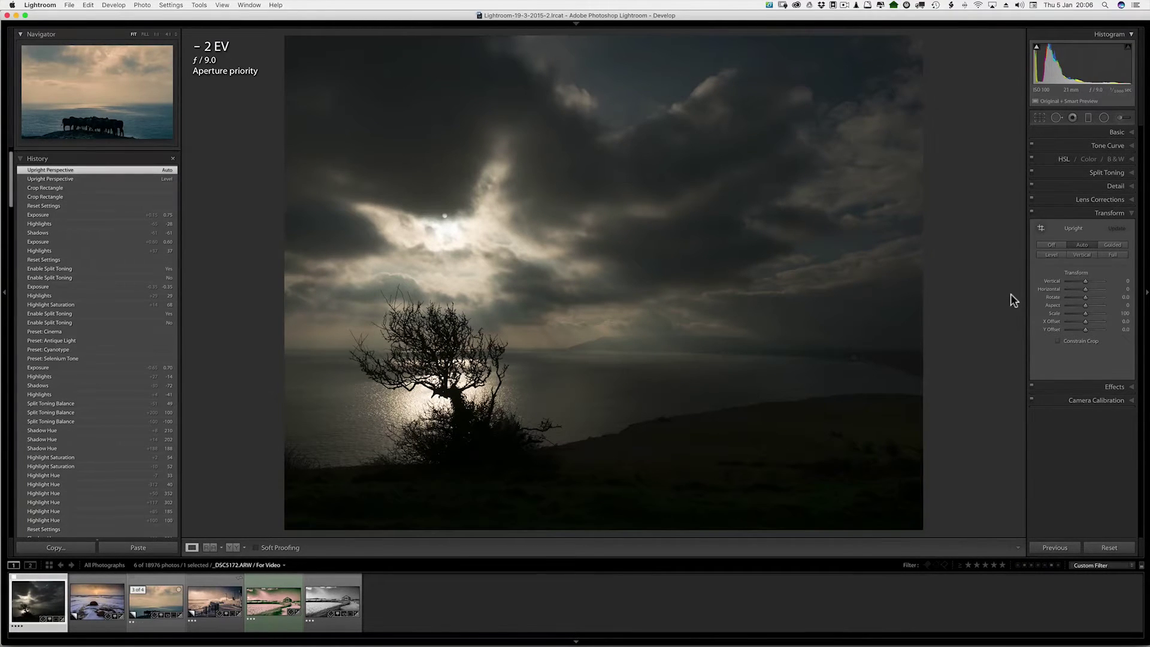
Check the straightness of the horizon against the grid crop overlay without changing the crop
{"action": "key", "text": "r"}
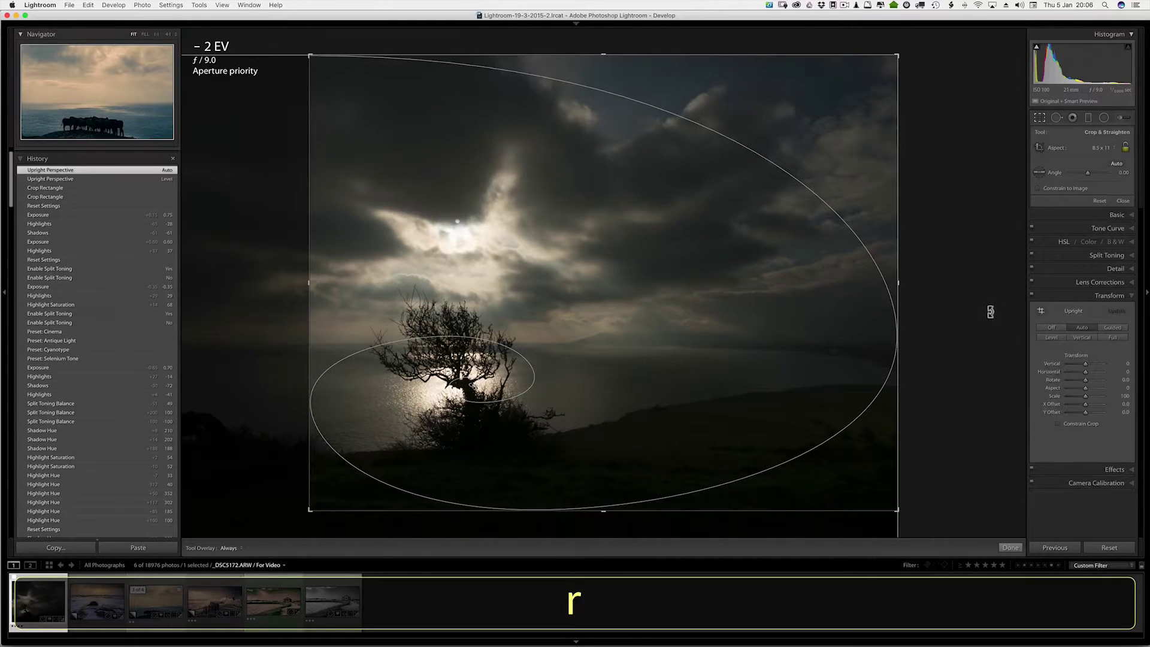
{"action": "key", "text": "o"}
{"action": "key", "text": "o"}
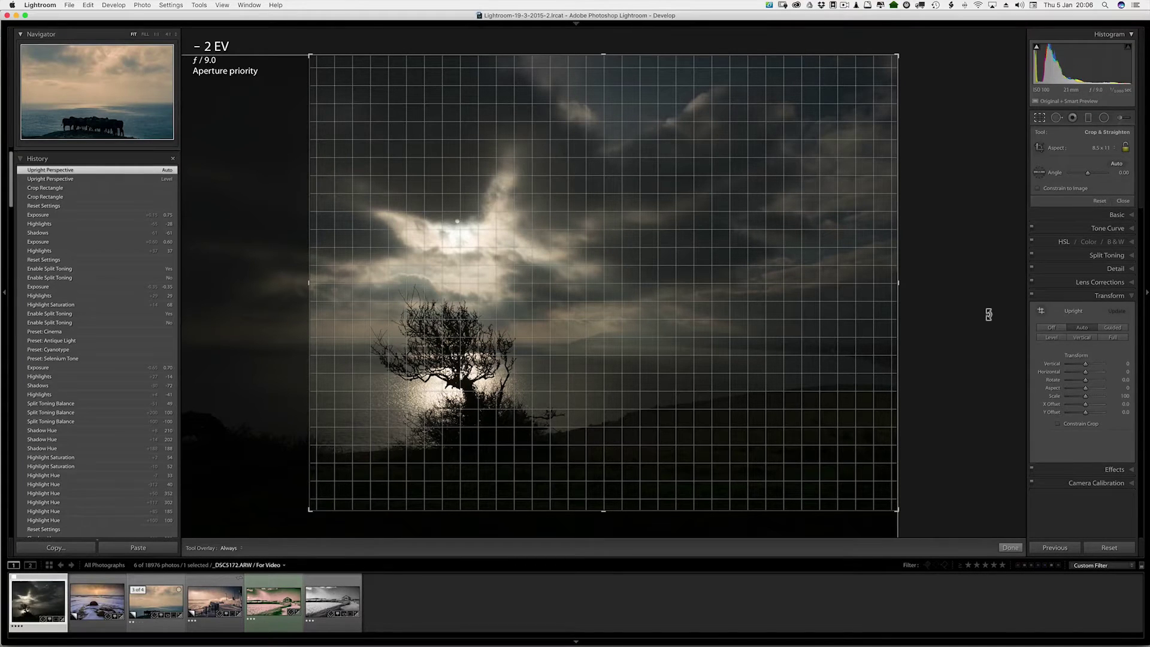
{"action": "key", "text": "Escape"}
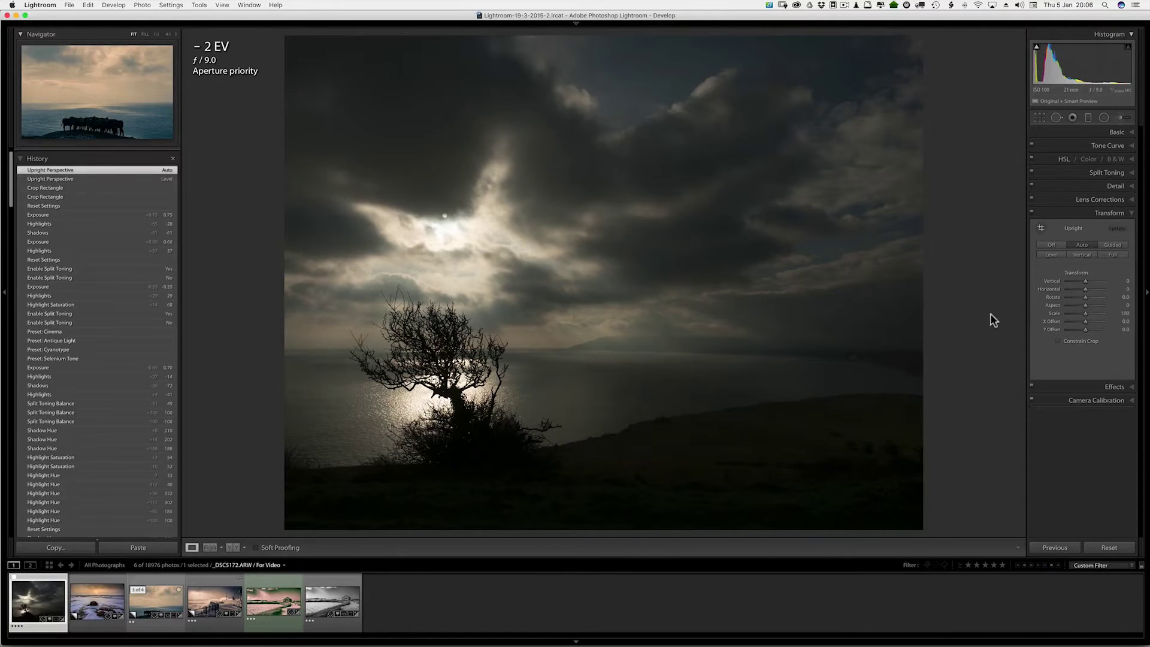
Try the Cloudy white balance, switch to Daylight, and lower the temperature to about 4,129
{"action": "left_click", "coordinate": [1108, 133]}
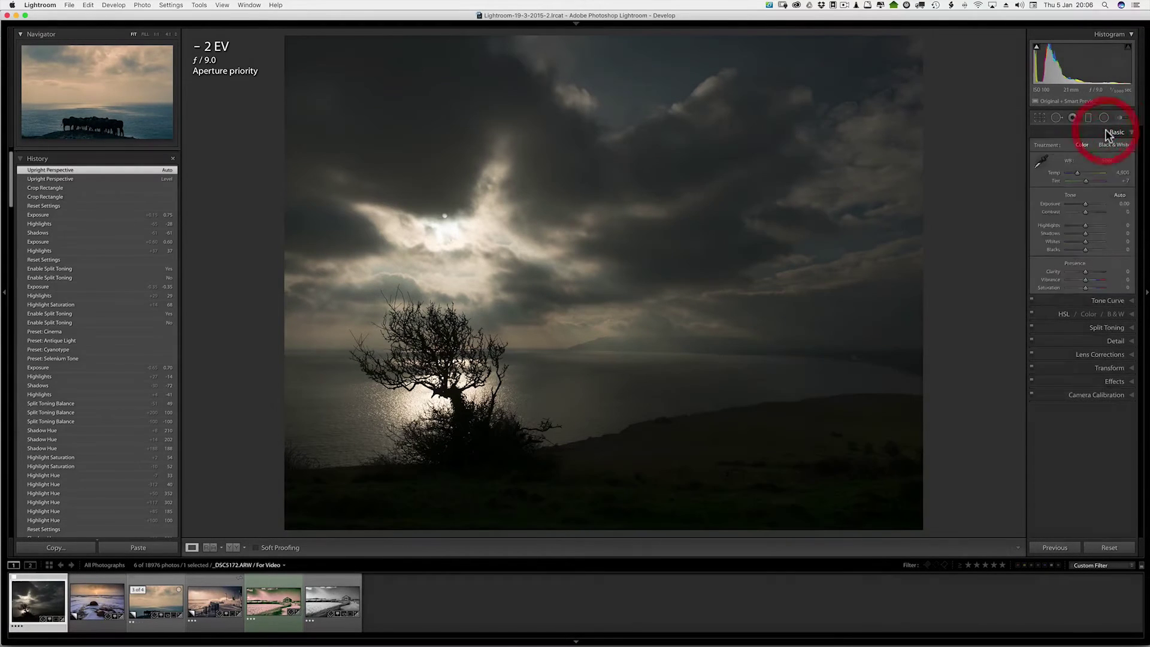
{"action": "left_click", "coordinate": [1107, 161]}
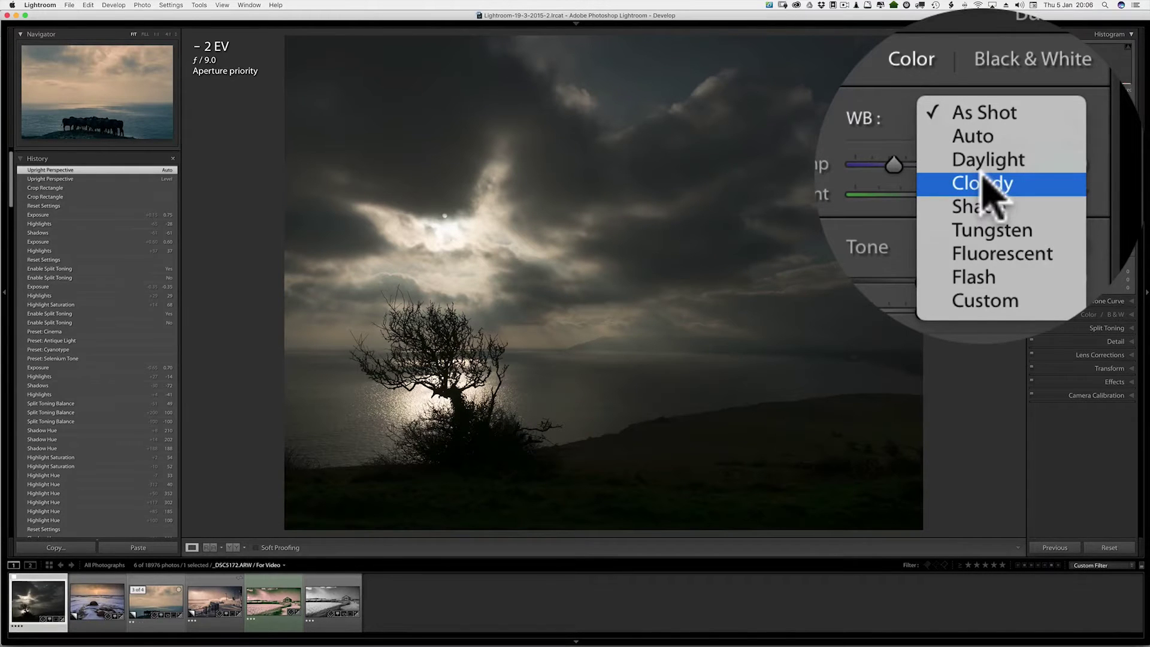
{"action": "left_click", "coordinate": [1100, 174]}
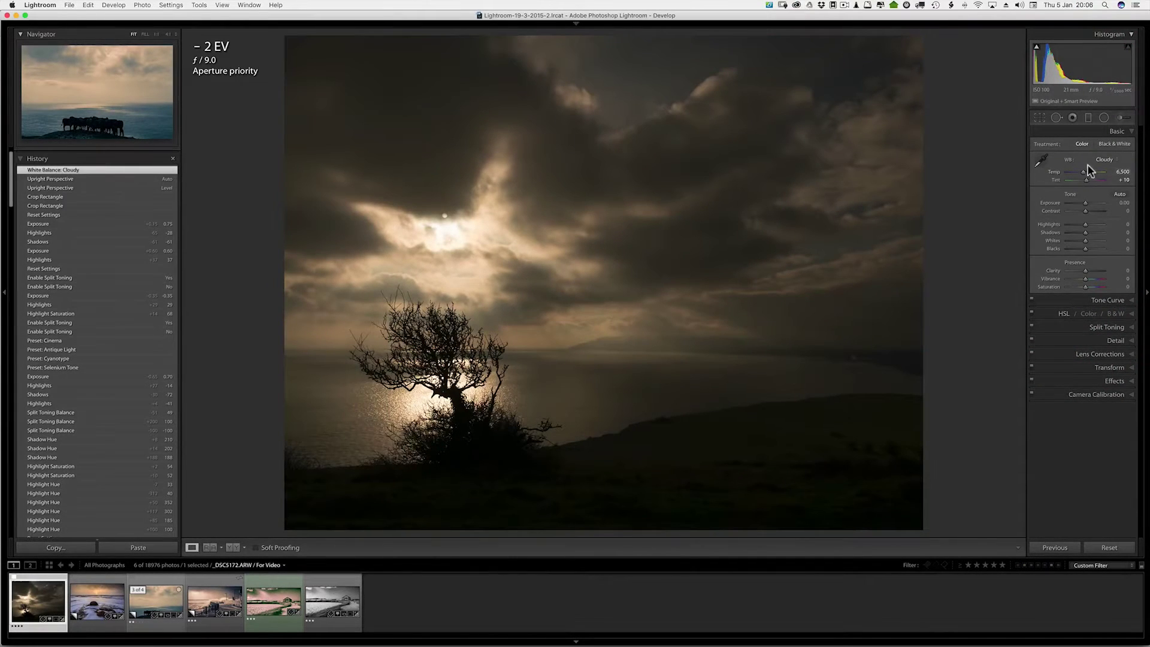
{"action": "left_click", "coordinate": [1102, 159]}
{"action": "left_click", "coordinate": [1100, 151]}
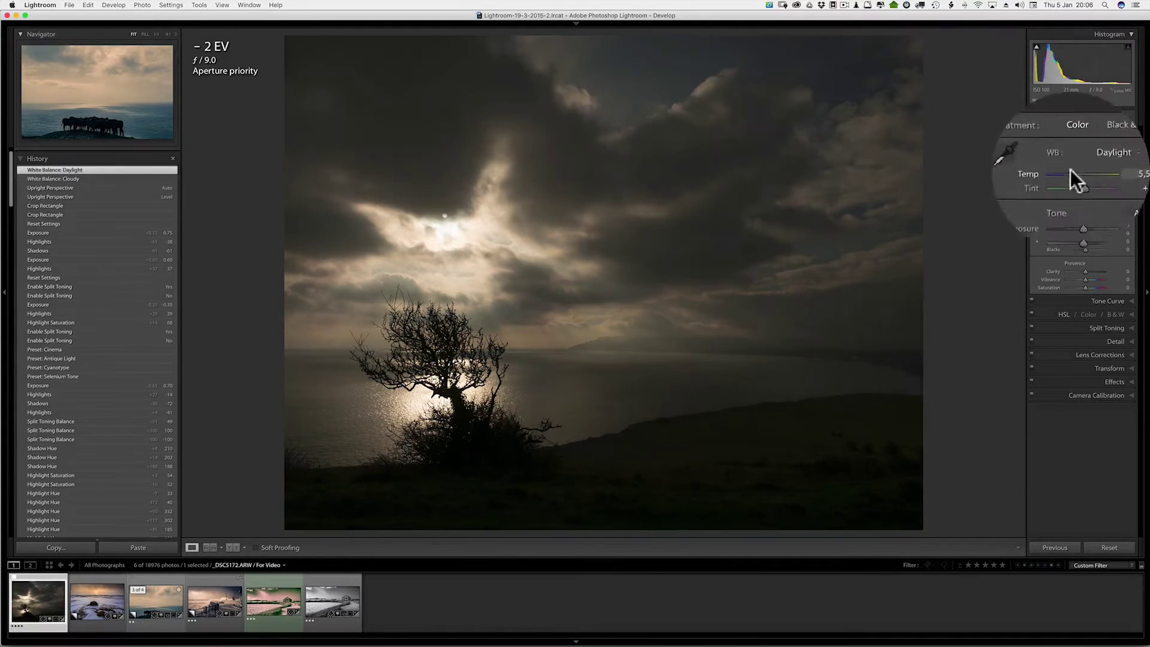
{"action": "left_click_drag", "start_coordinate": [1070, 173], "coordinate": [1063, 175]}
{"action": "left_click_drag", "start_coordinate": [981, 167], "coordinate": [979, 170]}
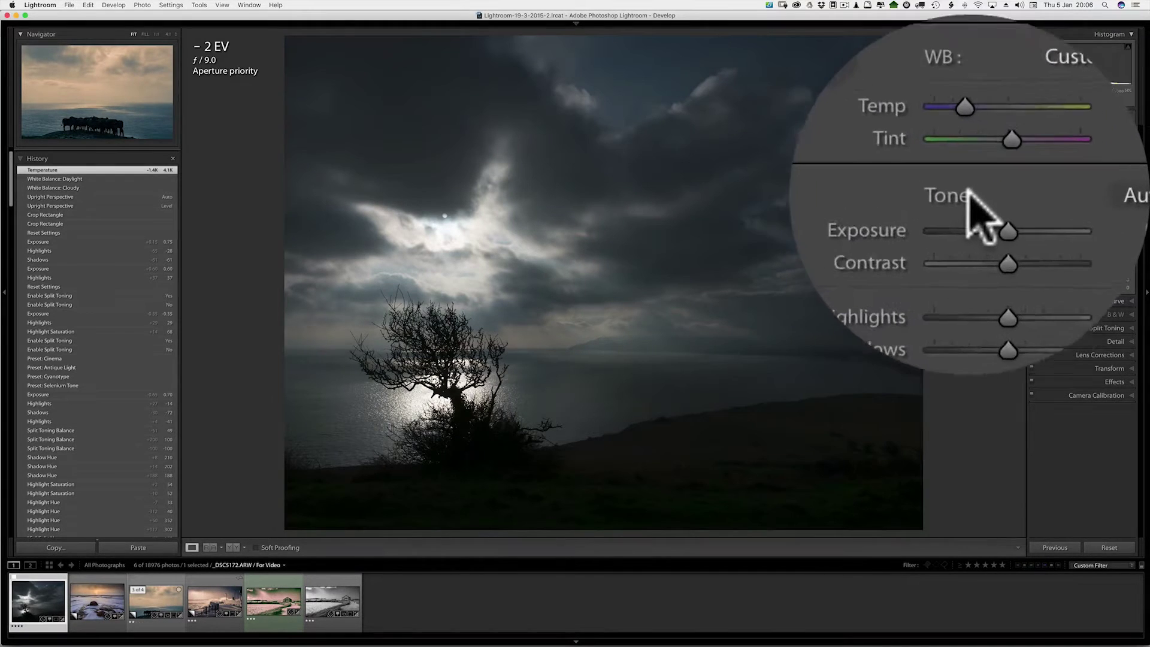
Apply Auto tone and lower Shadows to -41, checking the photo for shadow clipping
{"action": "left_click", "coordinate": [982, 210]}
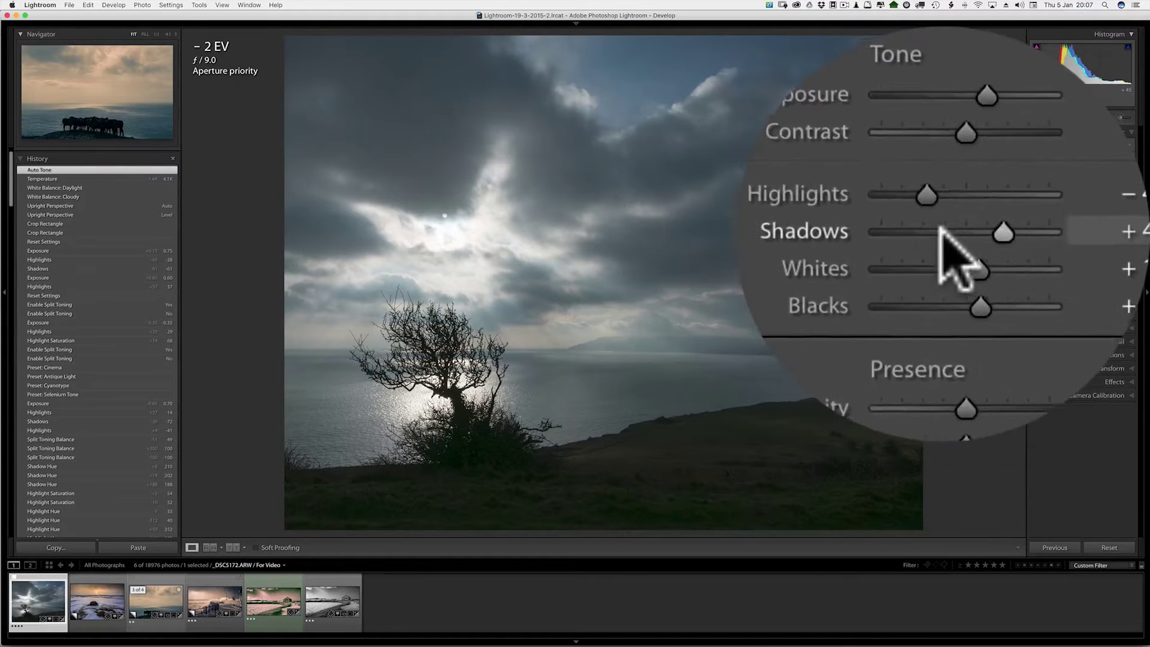
{"action": "left_click", "coordinate": [941, 231]}
{"action": "left_click_drag", "start_coordinate": [941, 231], "coordinate": [937, 230]}
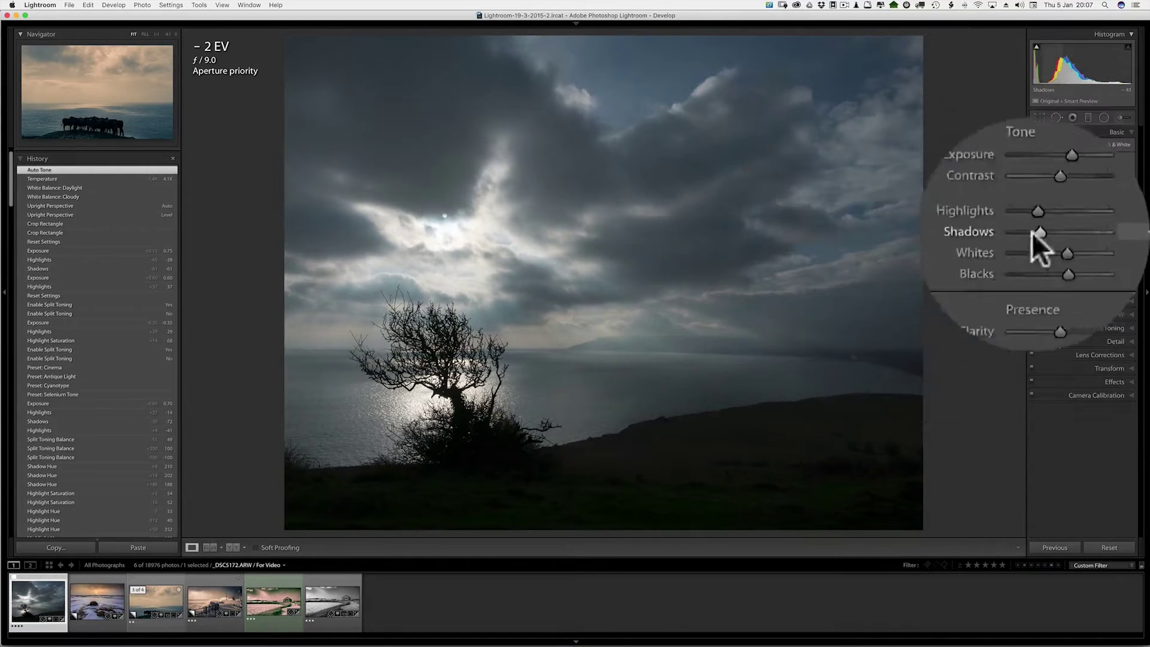
{"action": "left_click", "coordinate": [1036, 48]}
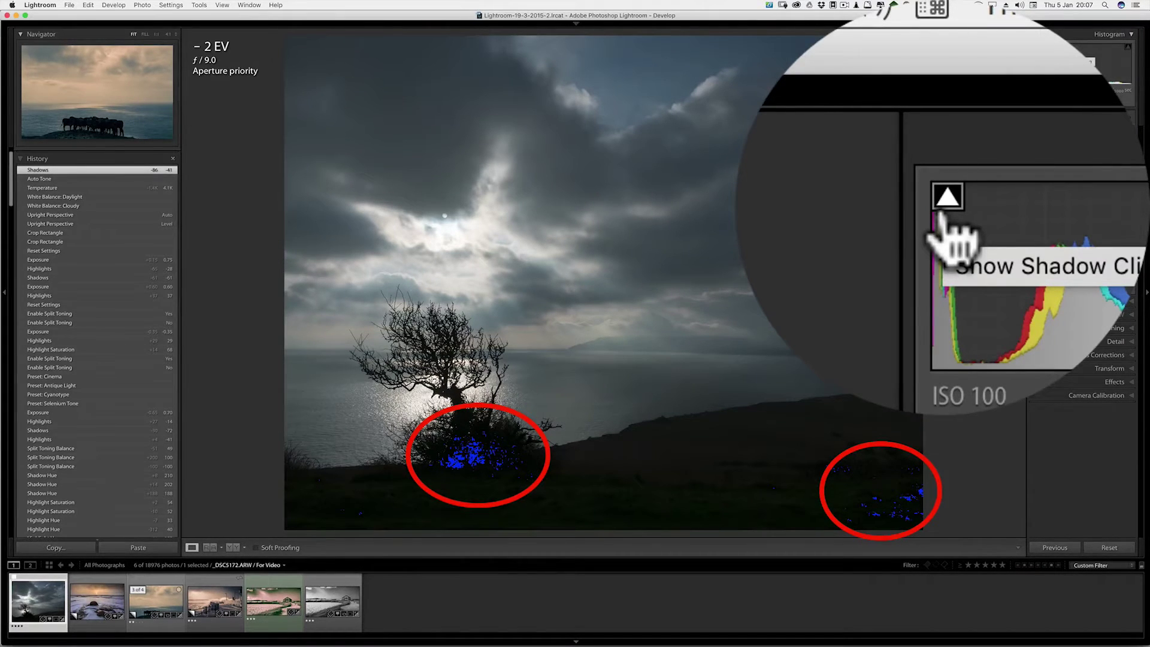
{"action": "left_click", "coordinate": [1035, 48]}
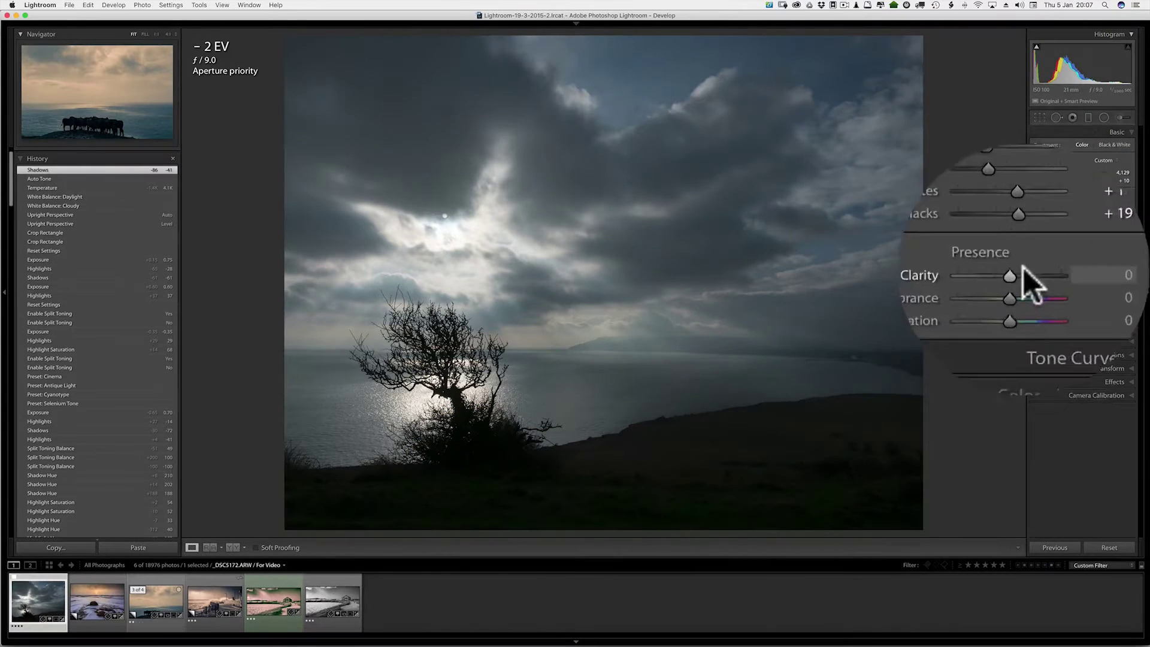
Set Clarity to +33, Vibrance to +20 and Saturation to +27
{"action": "left_click_drag", "start_coordinate": [1022, 269], "coordinate": [938, 276]}
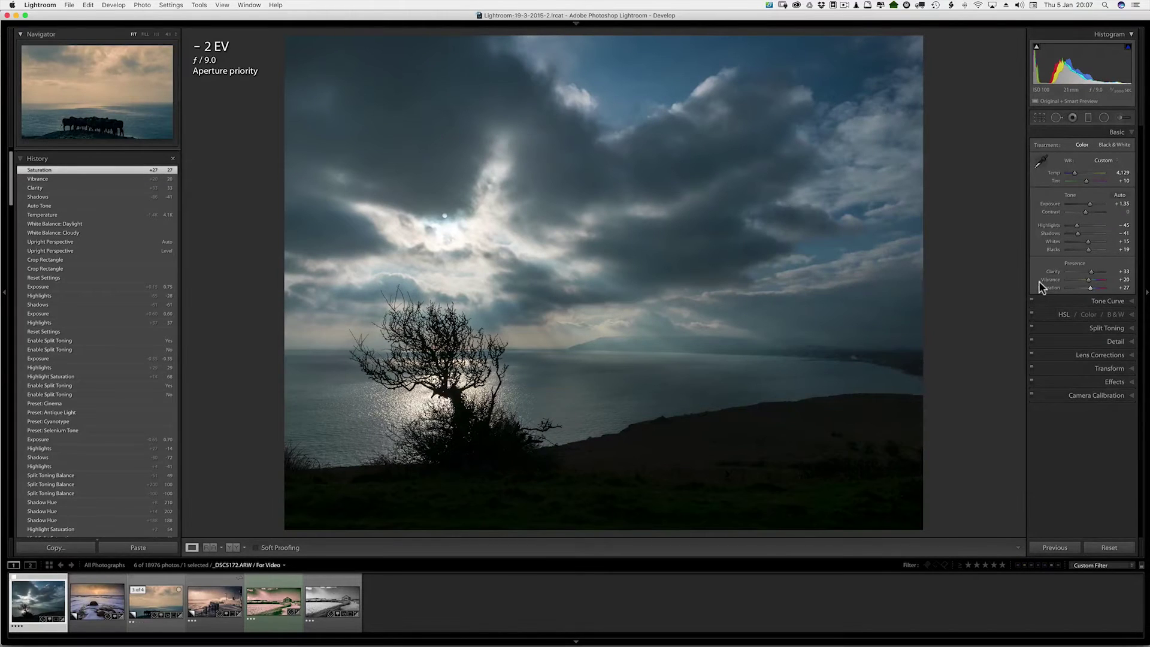
Tint the highlights teal with split toning, using hue 181 and saturation 26
{"action": "left_click", "coordinate": [1067, 322]}
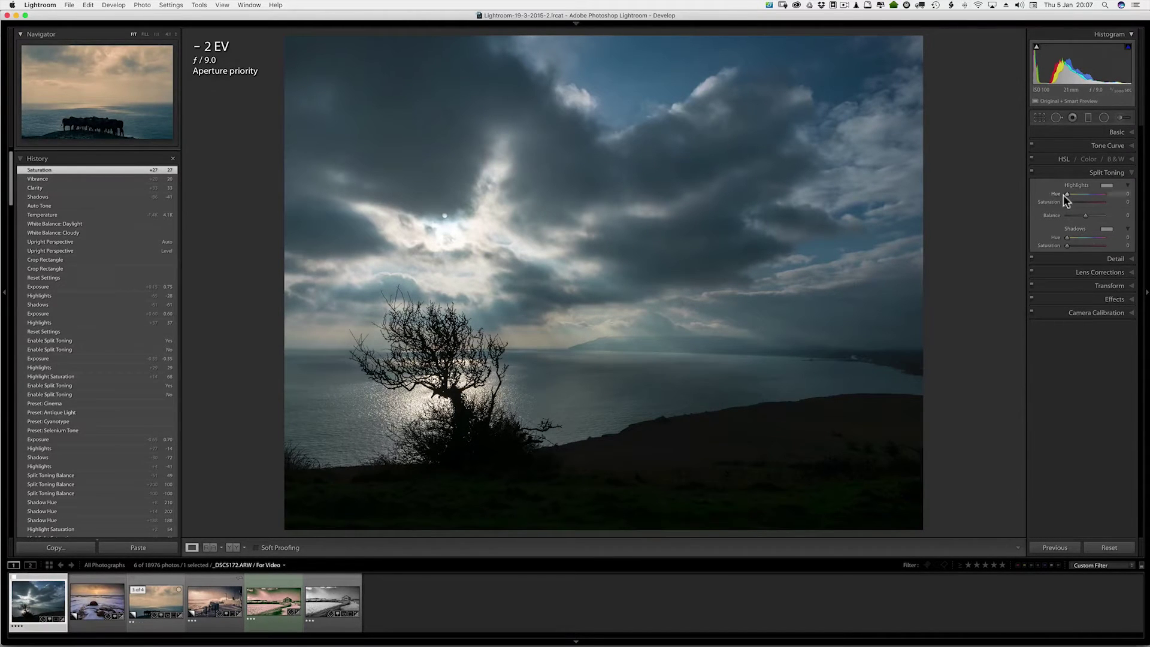
{"action": "left_click", "coordinate": [1066, 194]}
{"action": "mouse_move", "coordinate": [1067, 194]}
{"action": "left_mouse_down"}
{"action": "mouse_move", "coordinate": [1097, 194]}
{"action": "mouse_move", "coordinate": [1042, 205]}
{"action": "mouse_move", "coordinate": [1076, 202]}
{"action": "left_mouse_up"}
{"action": "left_click", "coordinate": [1066, 206]}
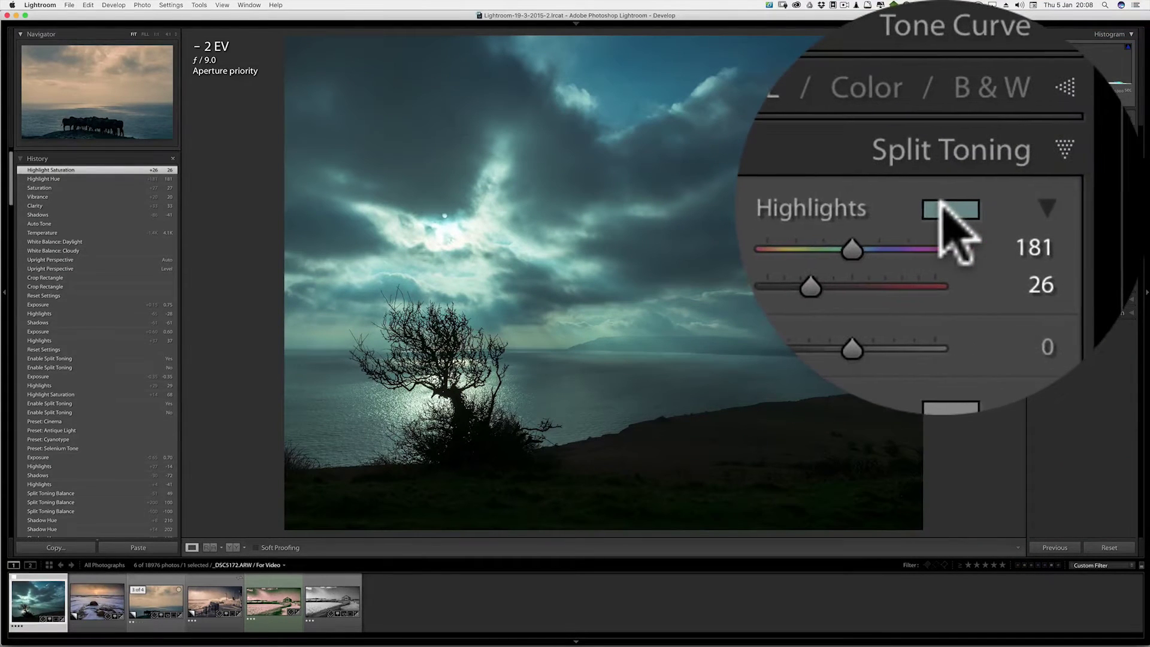
Sample several highlight tints from the split-toning color picker, ending on a green with hue 111 and saturation 62
{"action": "left_click", "coordinate": [1106, 185]}
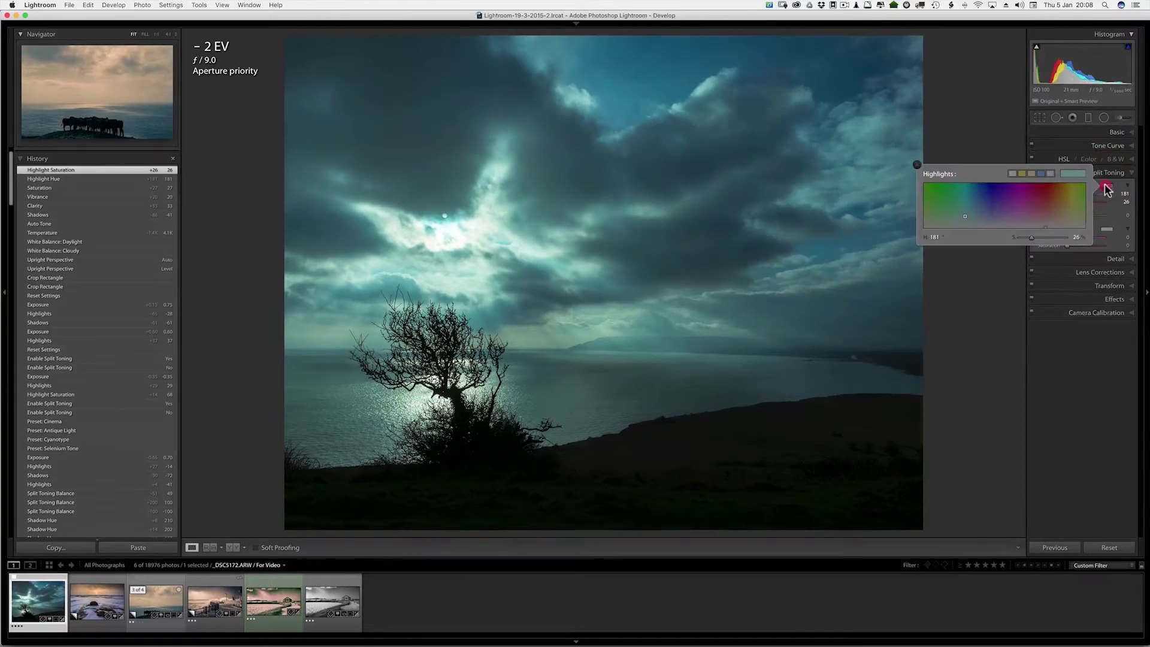
{"action": "left_click_drag", "start_coordinate": [976, 205], "coordinate": [988, 204]}
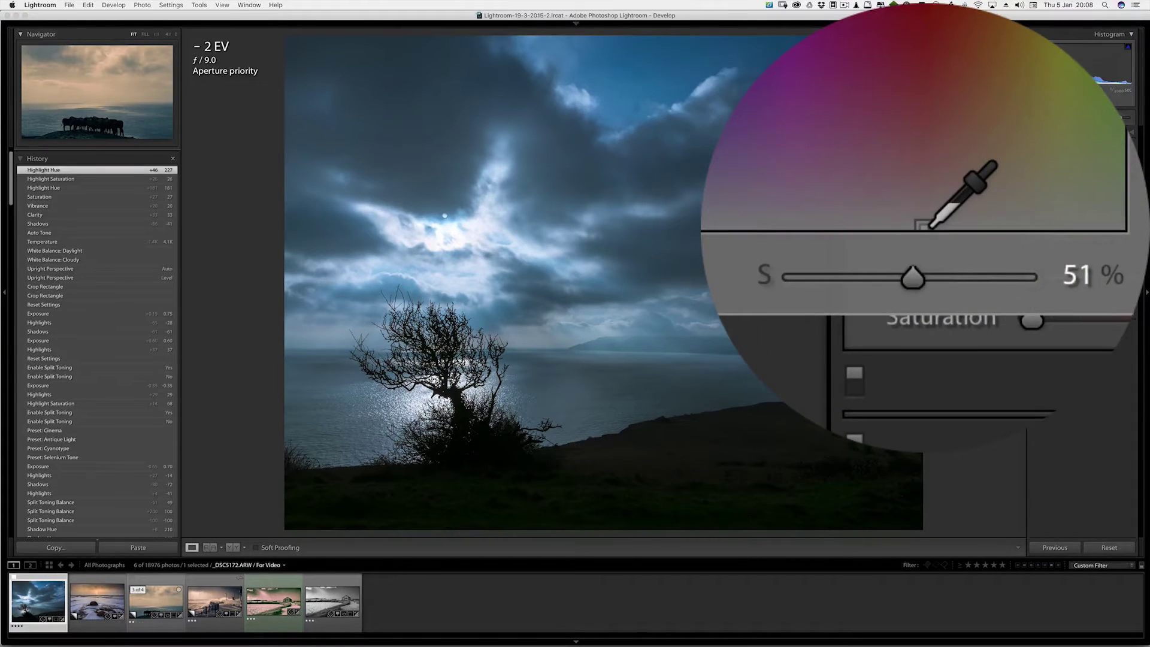
{"action": "left_click_drag", "start_coordinate": [922, 227], "coordinate": [804, 221]}
{"action": "left_click_drag", "start_coordinate": [878, 221], "coordinate": [943, 197]}
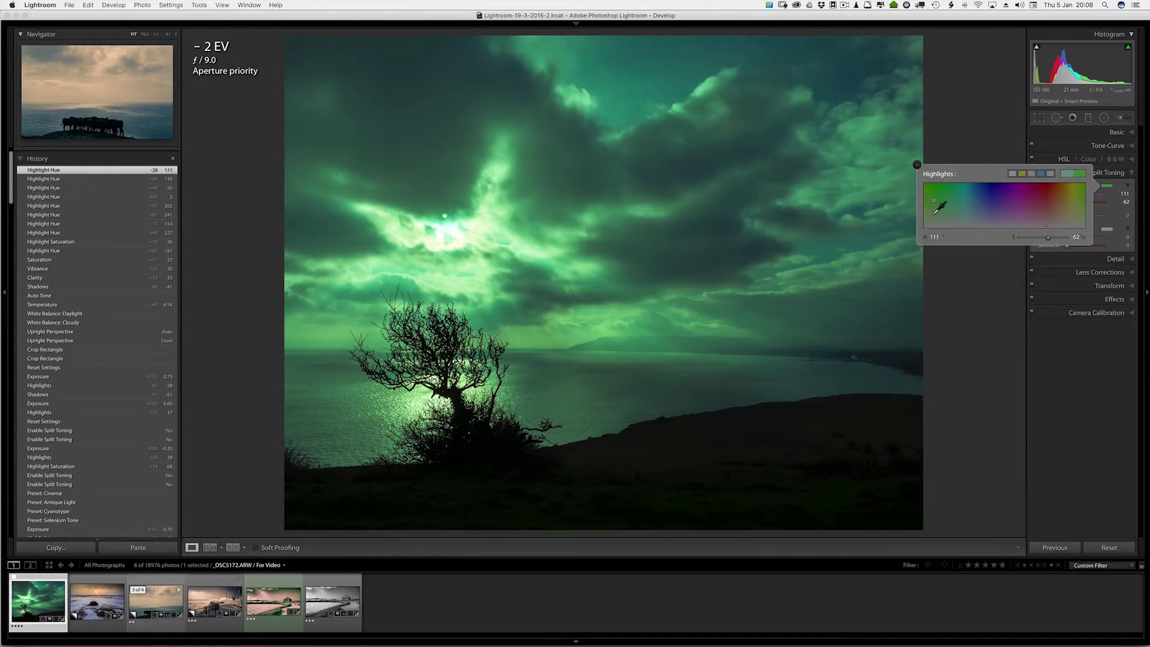
Set the split-toning highlight hue to 0 and compare it with a hue of 360
{"action": "left_click", "coordinate": [936, 236]}
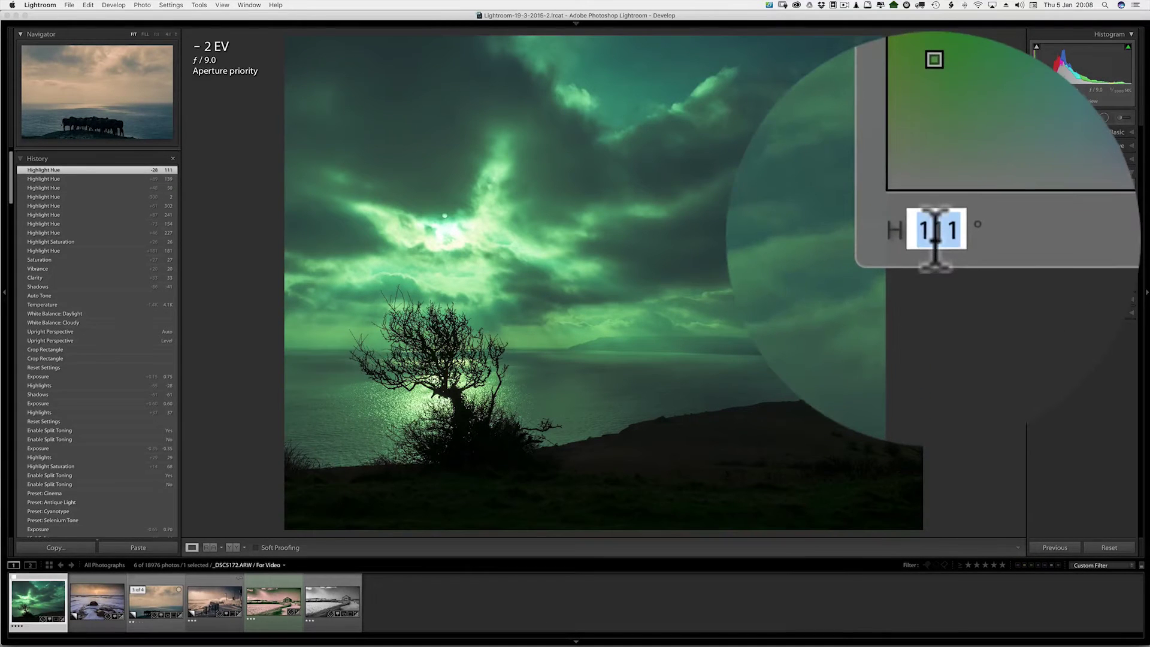
{"action": "type", "text": "0"}
{"action": "key", "text": "Return"}
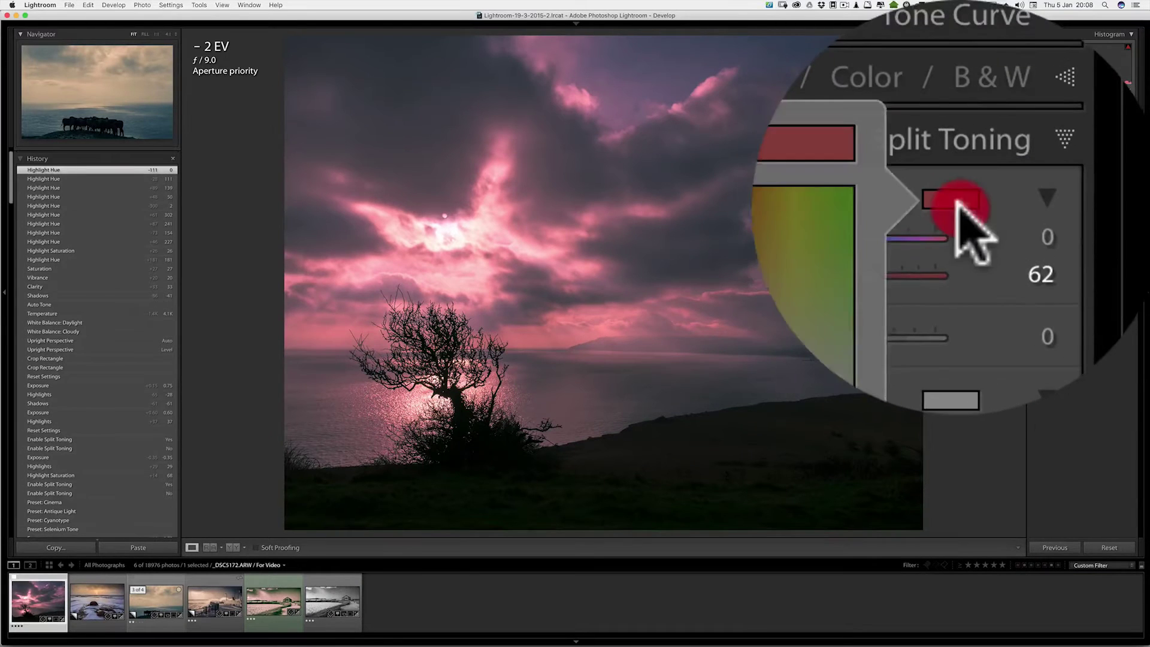
{"action": "left_click", "coordinate": [1107, 186]}
{"action": "left_click", "coordinate": [934, 250]}
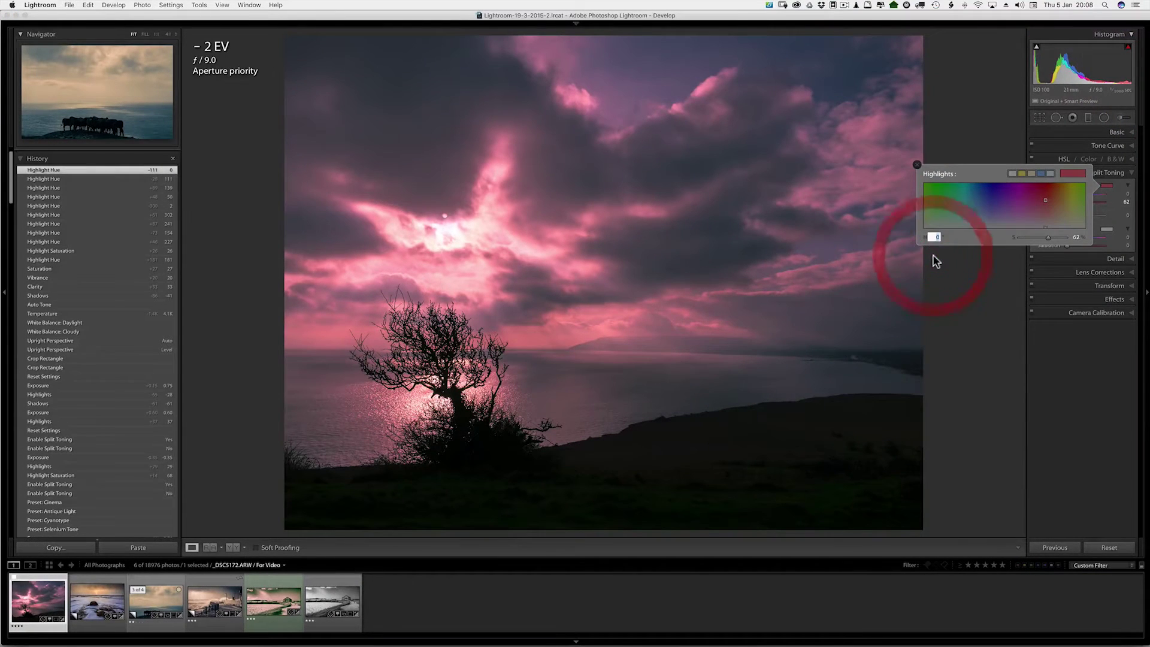
{"action": "type", "text": "360"}
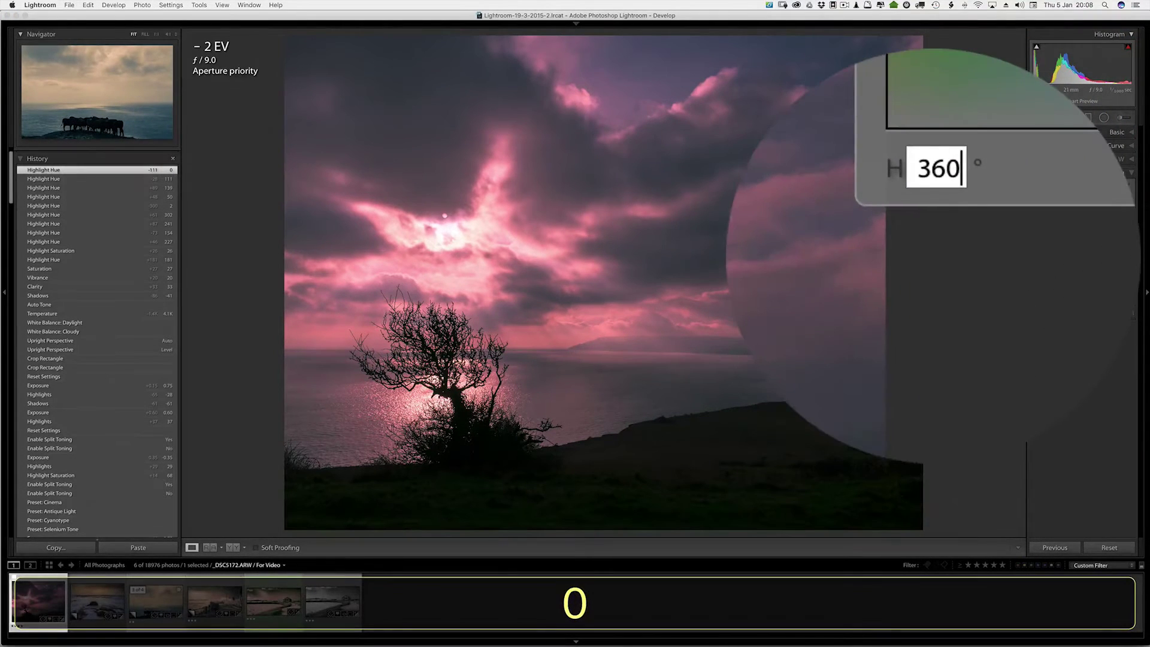
{"action": "key", "text": "Return"}
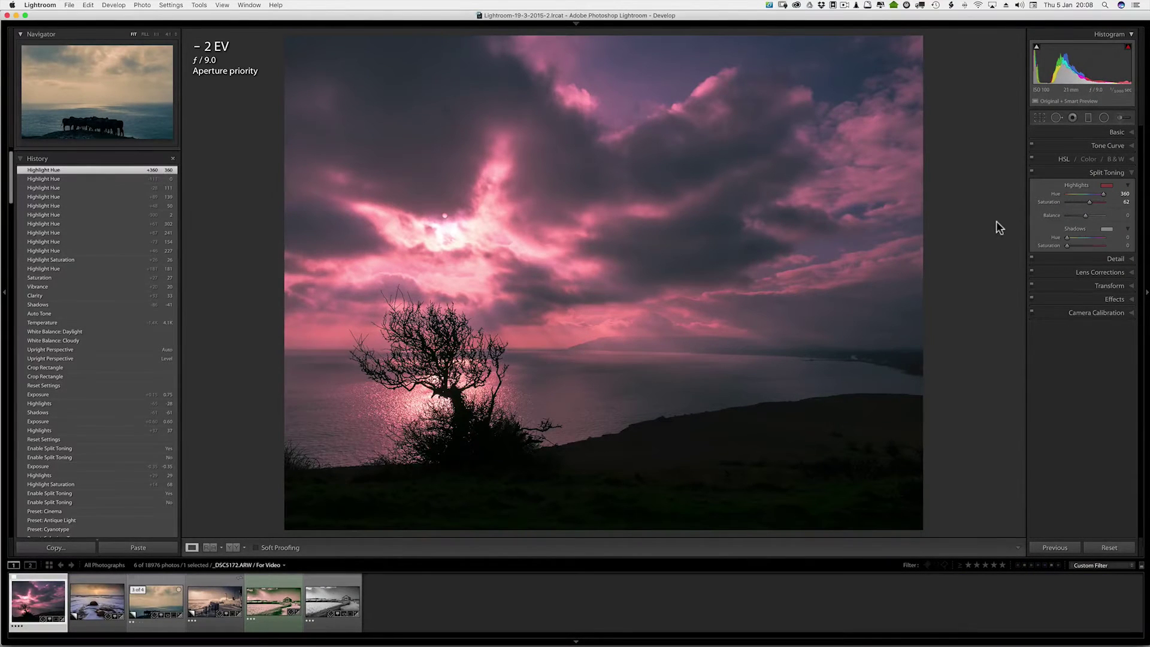
Change the split-toning highlight tint to a reddish orange with hue 15 and saturation 45
{"action": "left_click", "coordinate": [1106, 186]}
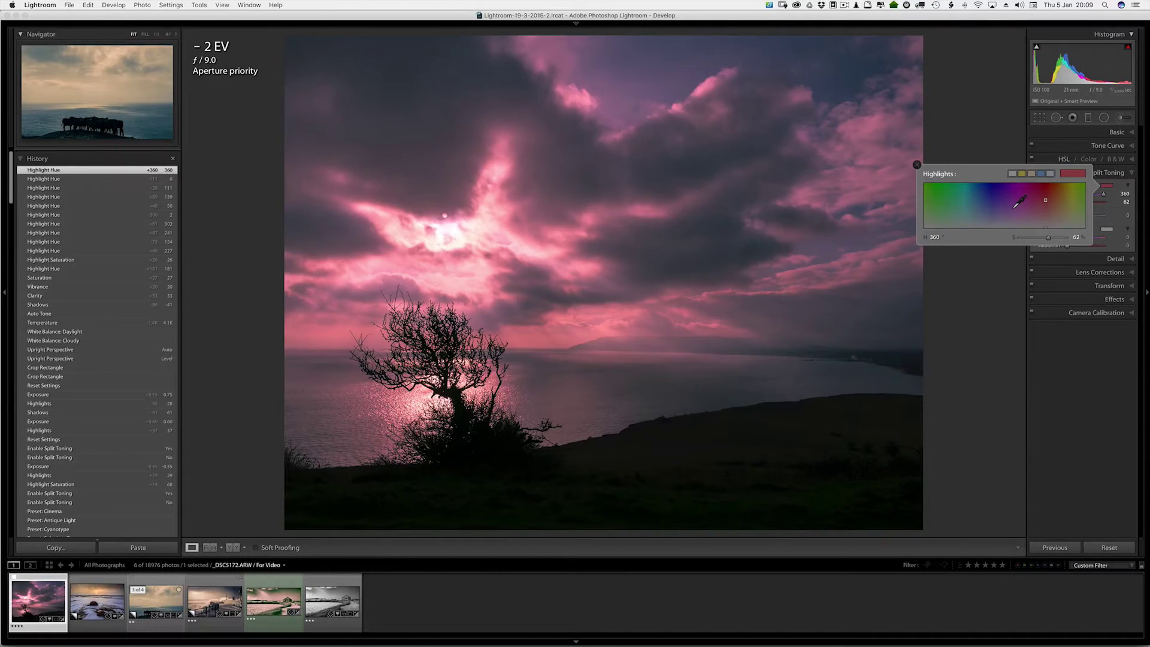
{"action": "left_click", "coordinate": [1057, 195]}
{"action": "left_click", "coordinate": [1052, 194]}
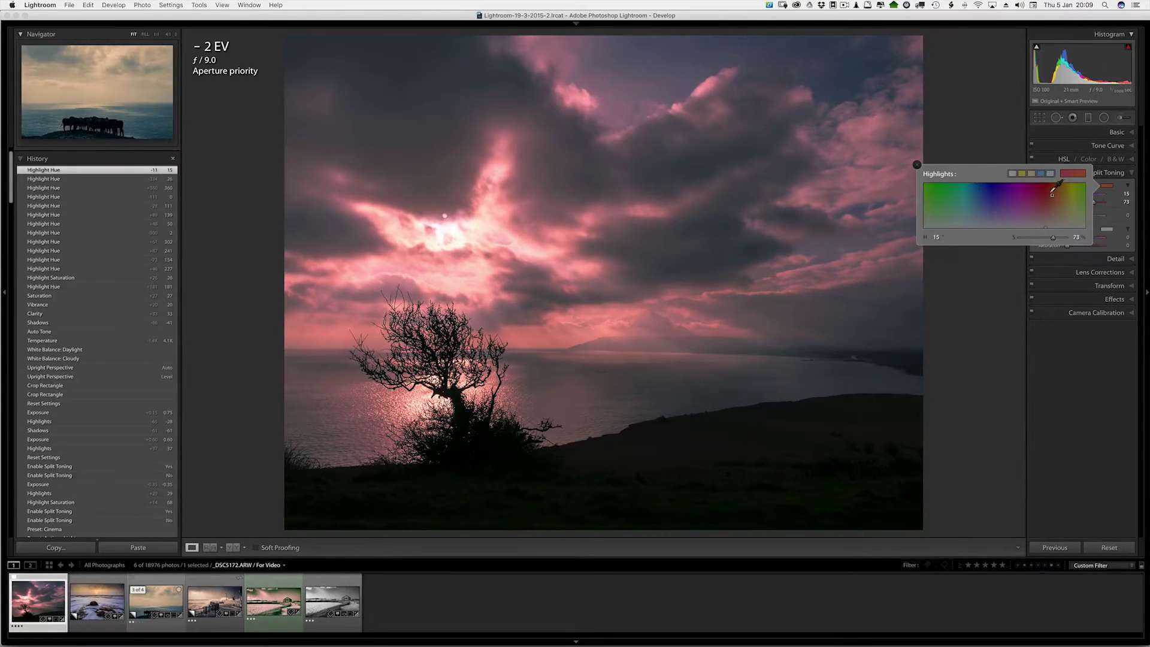
{"action": "left_click", "coordinate": [917, 166]}
{"action": "left_click", "coordinate": [1079, 205]}
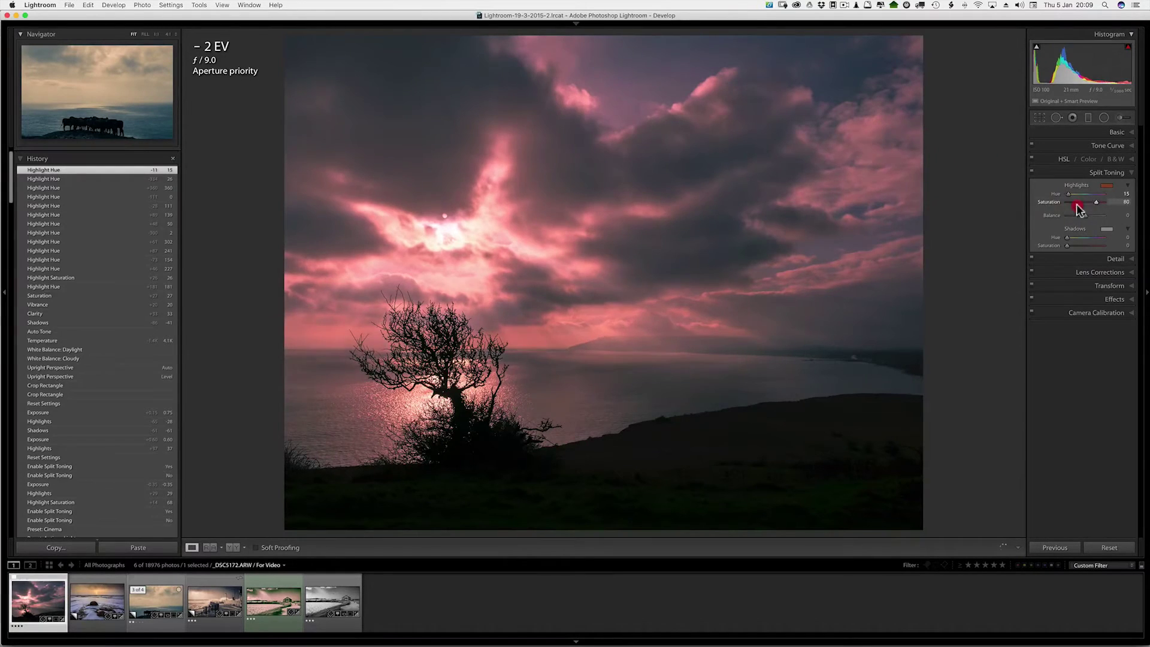
{"action": "left_click_drag", "start_coordinate": [1080, 208], "coordinate": [1082, 206]}
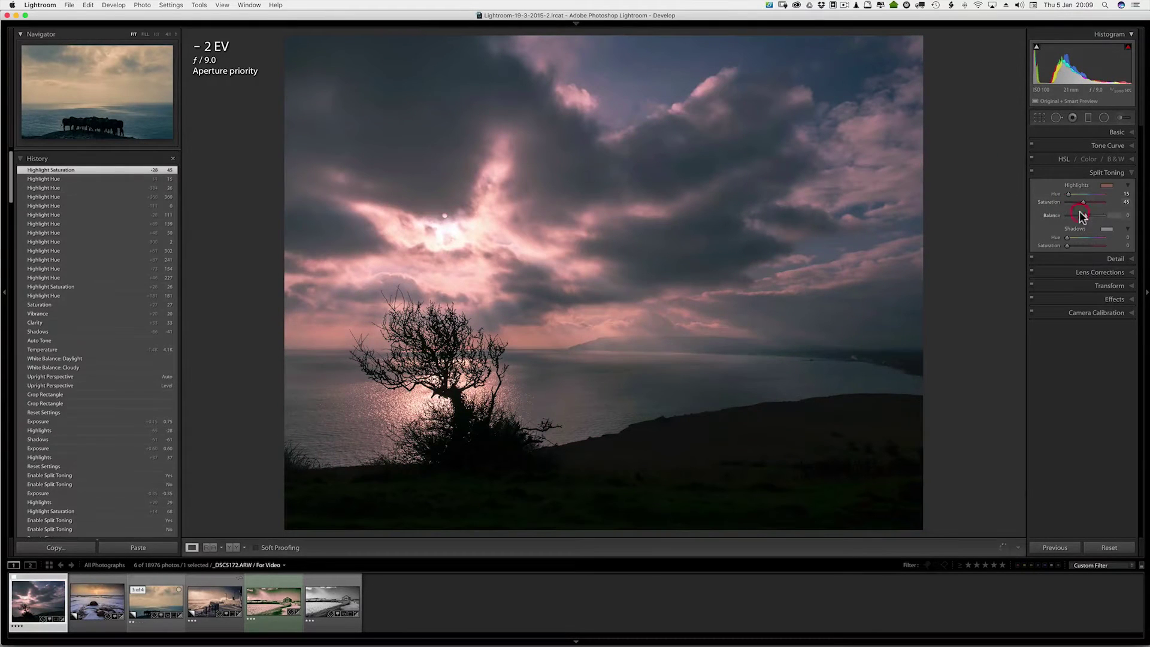
Tint the shadows blue with split toning, using hue 205 and saturation 49
{"action": "left_click", "coordinate": [1106, 229]}
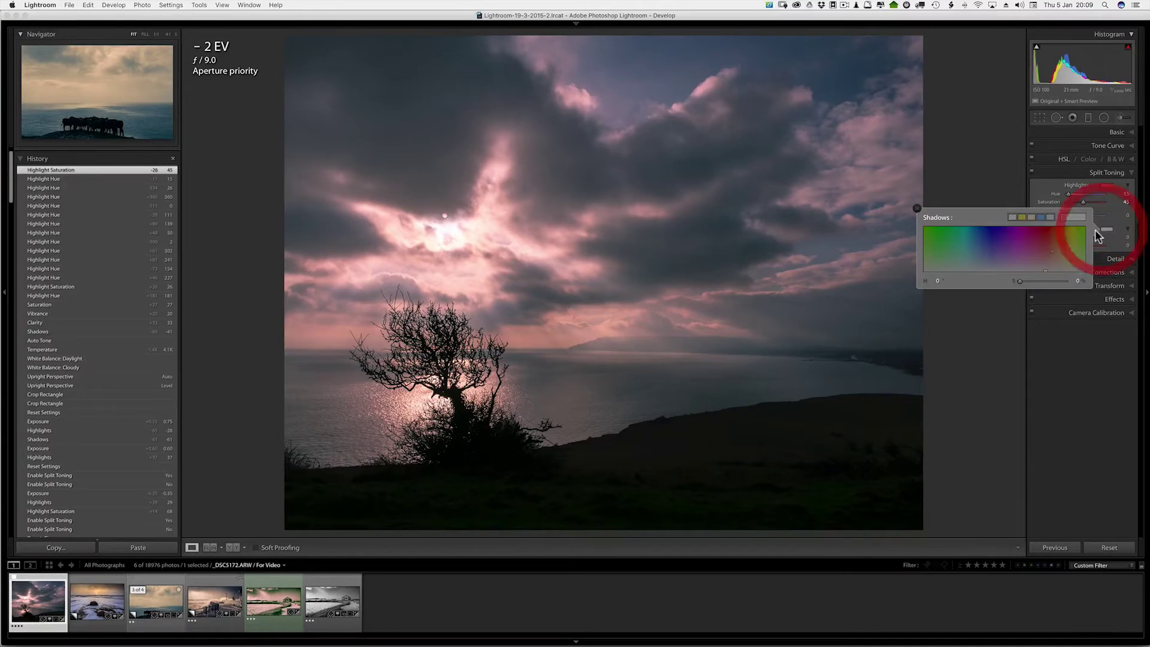
{"action": "left_click", "coordinate": [981, 250]}
{"action": "left_click_drag", "start_coordinate": [981, 251], "coordinate": [968, 242]}
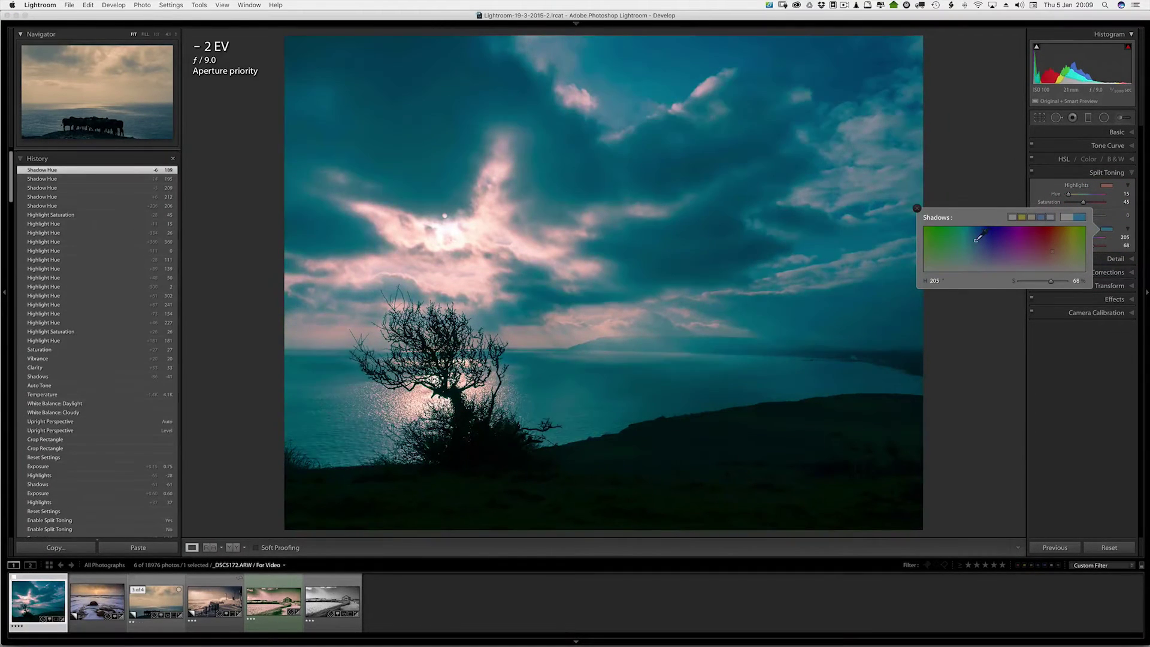
{"action": "left_click", "coordinate": [976, 241]}
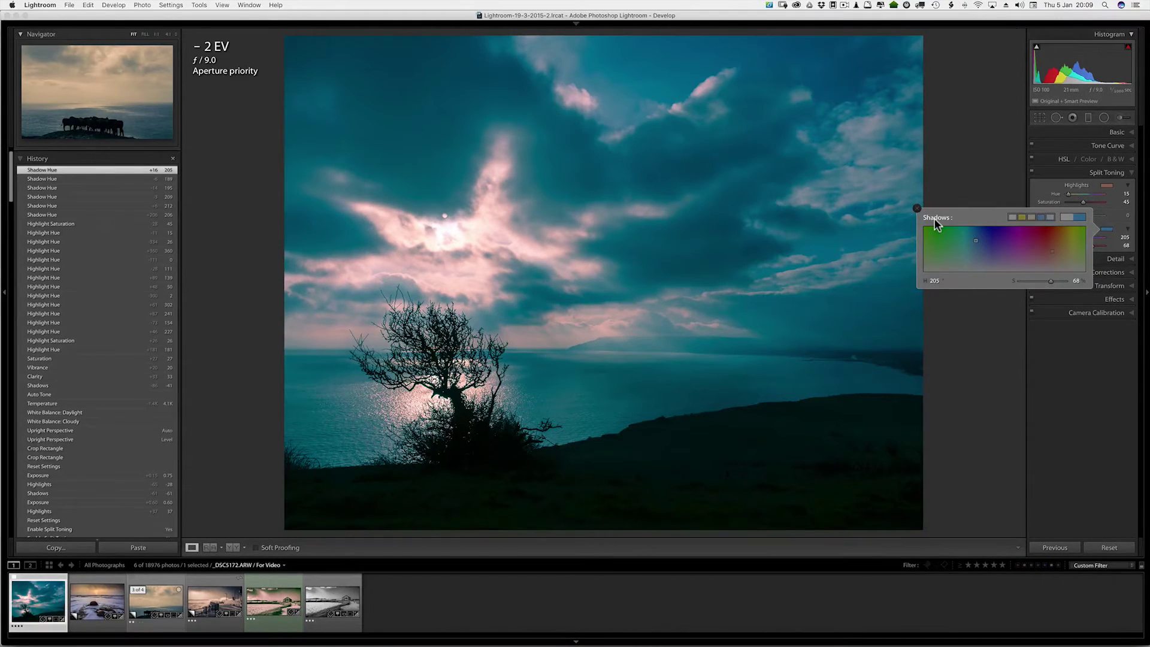
{"action": "left_click", "coordinate": [917, 209]}
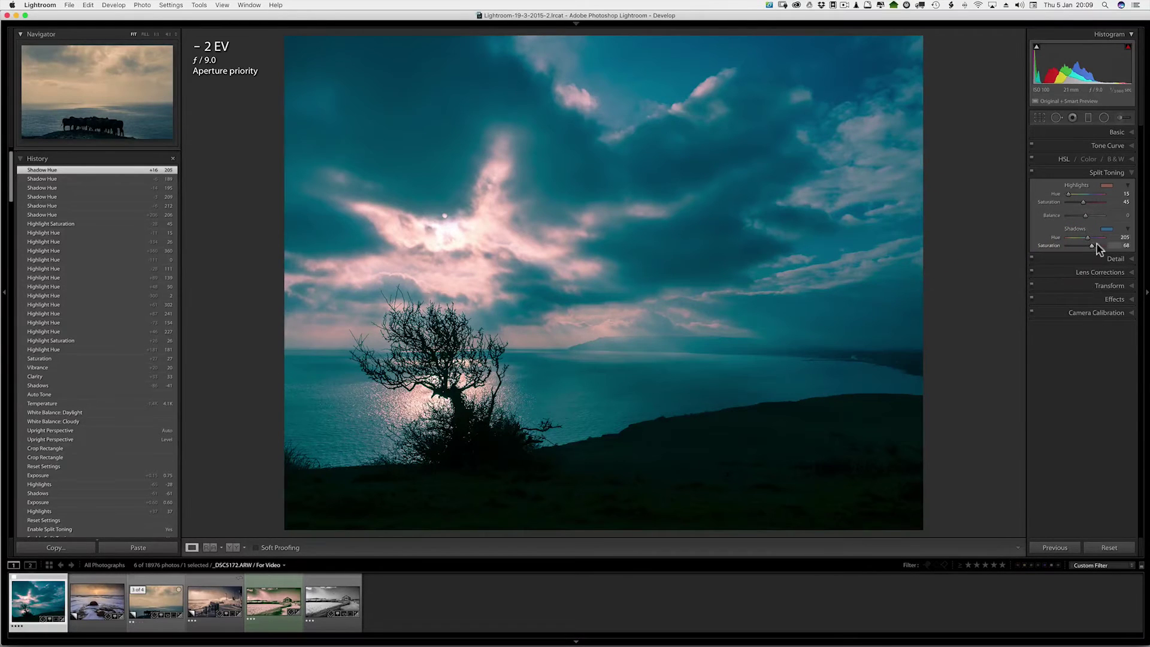
{"action": "left_click_drag", "start_coordinate": [1092, 244], "coordinate": [1085, 243]}
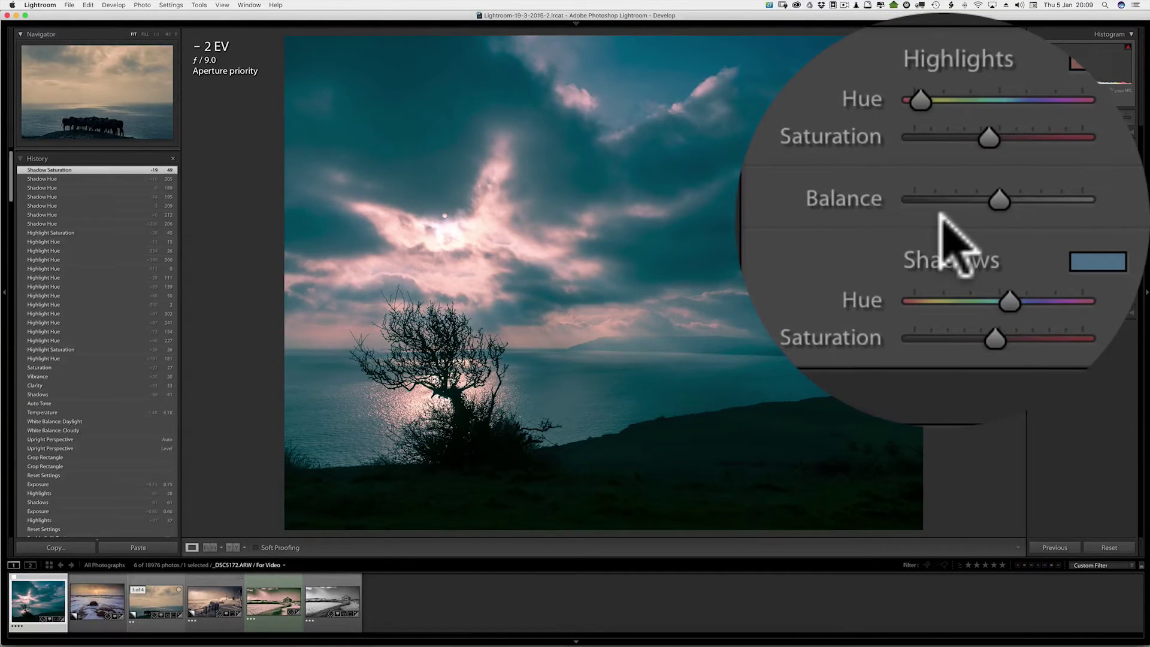
Try the split-toning balance at its two extremes, -100 and +100
{"action": "left_click_drag", "start_coordinate": [940, 217], "coordinate": [939, 215]}
{"action": "left_click_drag", "start_coordinate": [1057, 217], "coordinate": [1057, 219]}
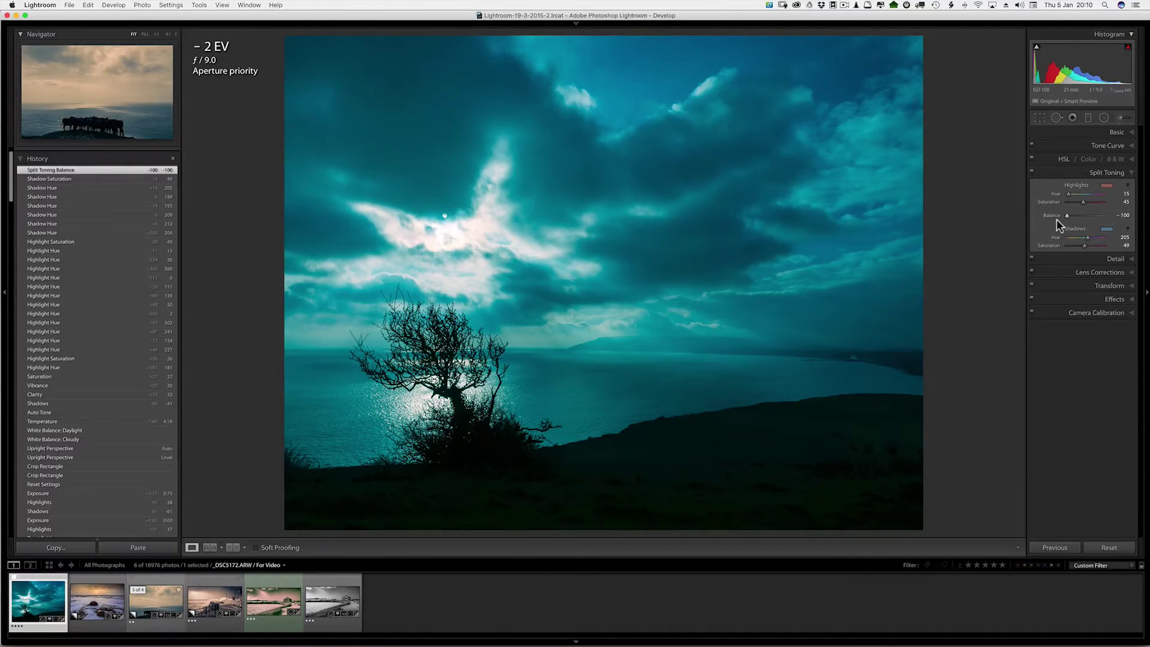
{"action": "left_click_drag", "start_coordinate": [1068, 216], "coordinate": [1118, 226]}
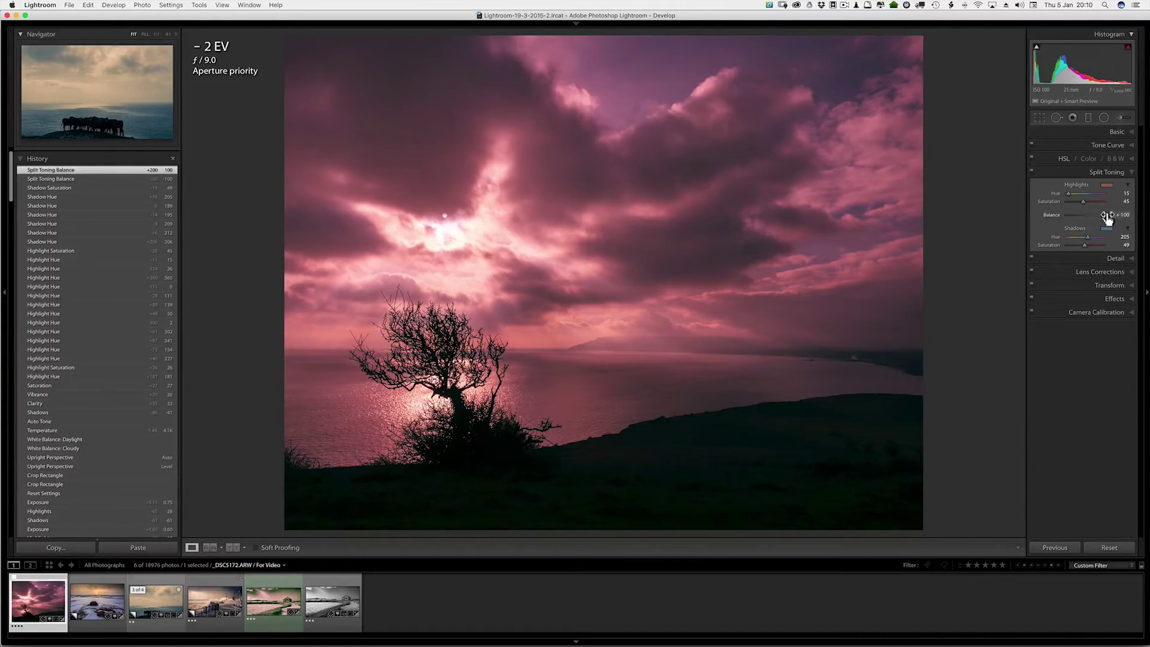
Set the split-toning balance to +35 and the highlight saturation to 63
{"action": "mouse_move", "coordinate": [1103, 216]}
{"action": "left_mouse_down"}
{"action": "mouse_move", "coordinate": [1089, 218]}
{"action": "mouse_move", "coordinate": [1090, 202]}
{"action": "left_mouse_up"}
{"action": "left_click", "coordinate": [1084, 203]}
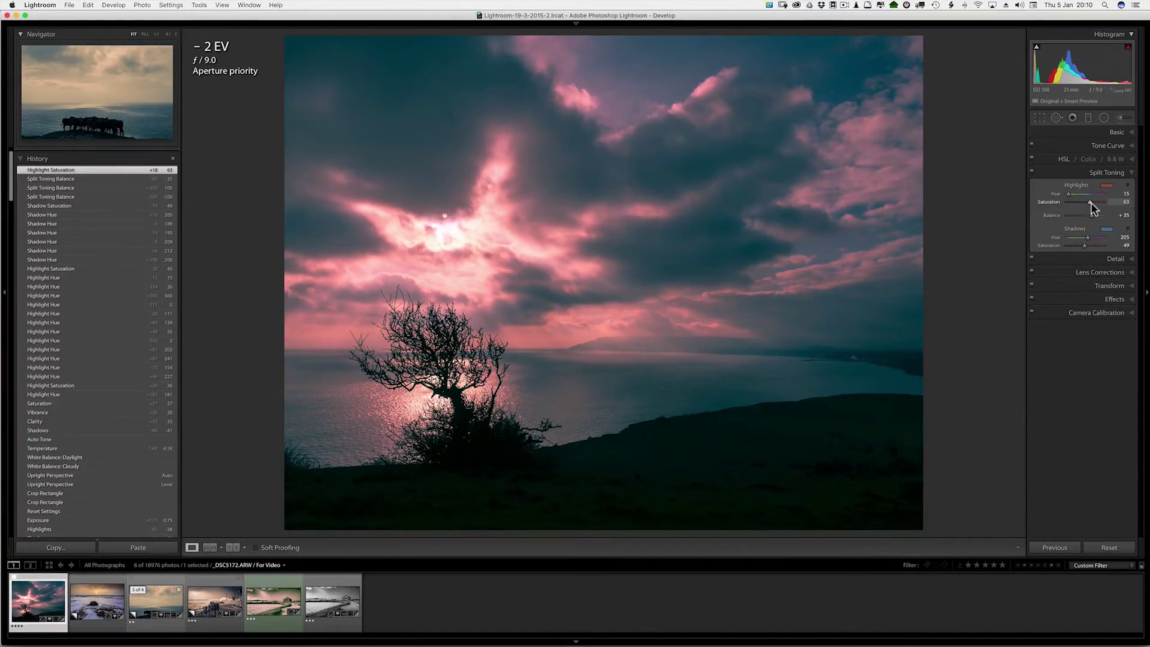
Darken the tree photo by setting Exposure to +0.80, and set the basic Highlights to -38
{"action": "left_click", "coordinate": [1083, 133]}
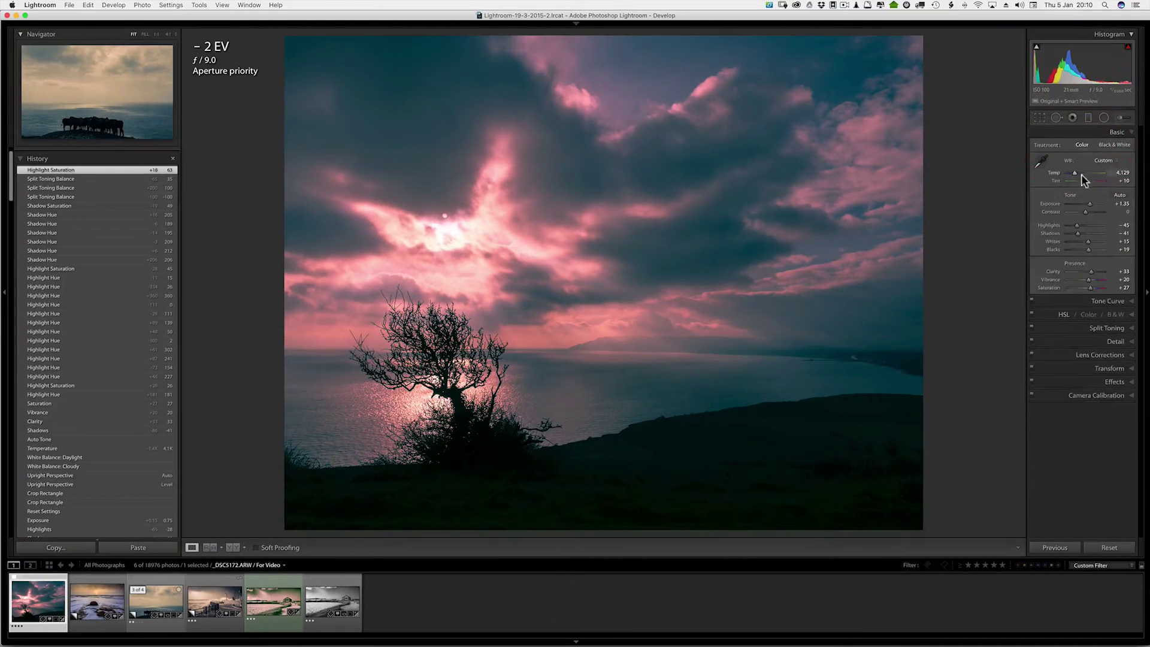
{"action": "left_click_drag", "start_coordinate": [1078, 218], "coordinate": [1081, 198]}
{"action": "mouse_move", "coordinate": [939, 203]}
{"action": "left_mouse_down"}
{"action": "mouse_move", "coordinate": [945, 236]}
{"action": "mouse_move", "coordinate": [939, 202]}
{"action": "left_mouse_up"}
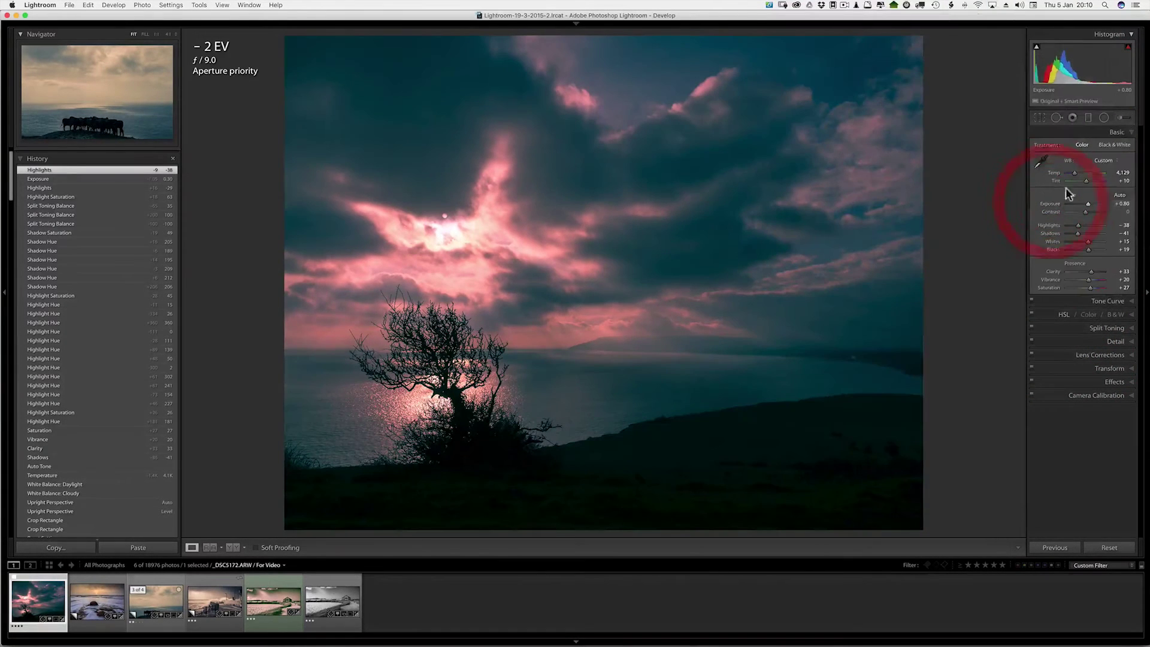
Return to the split-toning settings, collapse the edit history and show the develop presets list
{"action": "left_click", "coordinate": [1050, 313]}
{"action": "left_click", "coordinate": [1081, 421]}
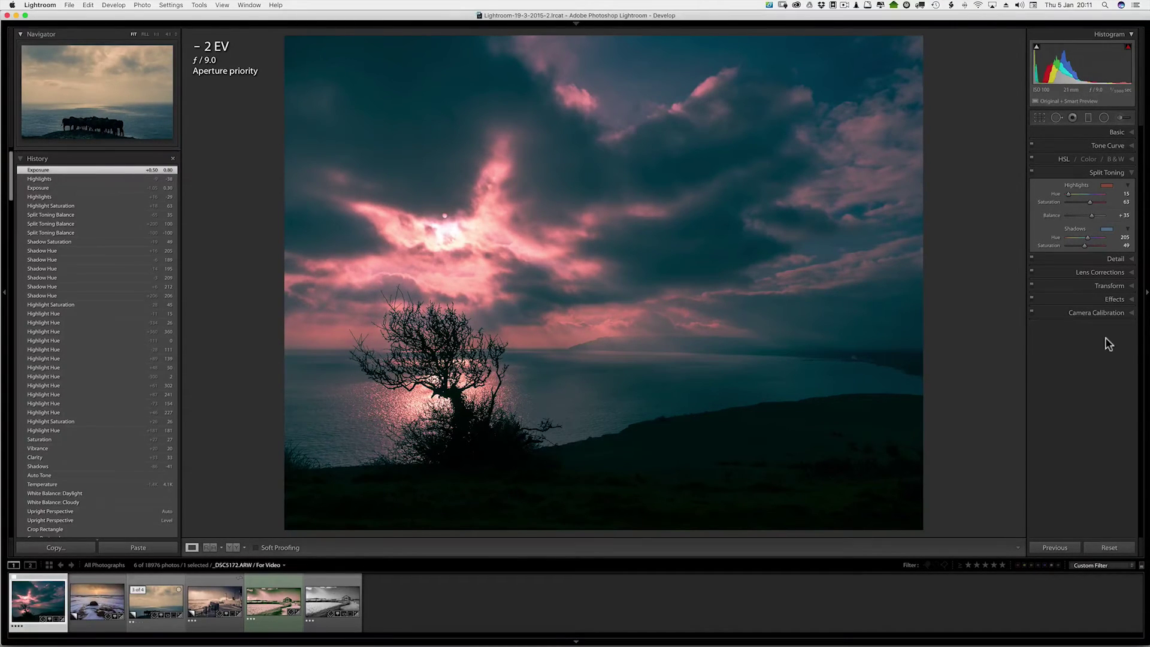
{"action": "left_click", "coordinate": [23, 159]}
{"action": "left_click", "coordinate": [36, 154]}
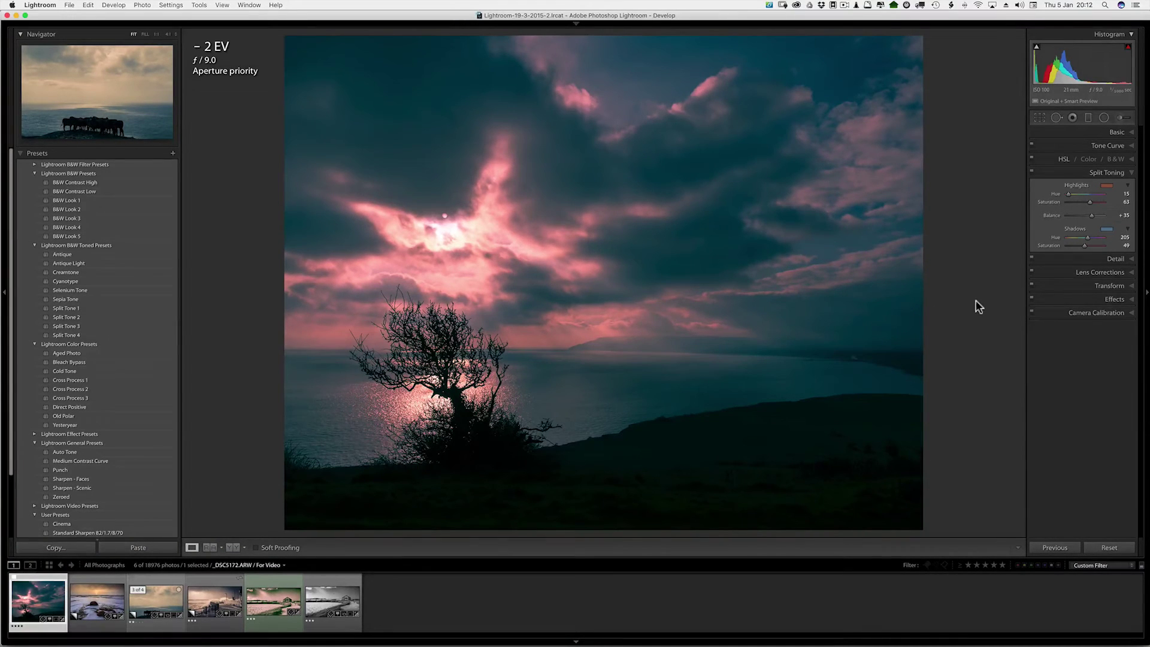
Open the photo of rocks in the surf and tint its highlights purple with hue 279 and saturation 31
{"action": "left_click", "coordinate": [112, 597]}
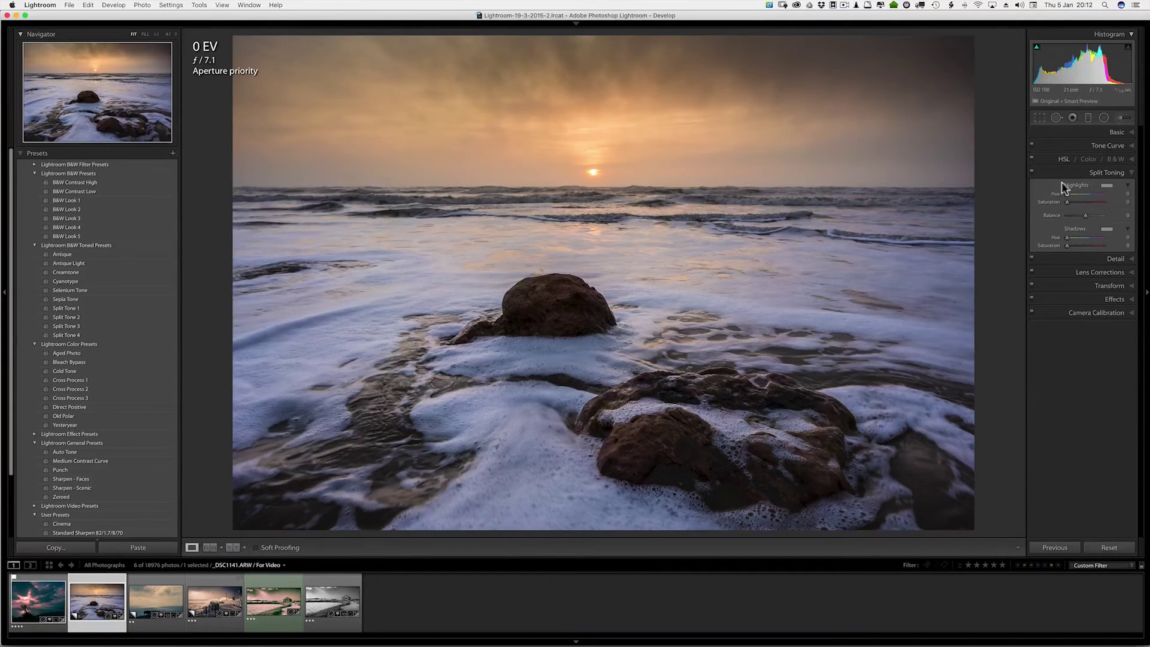
{"action": "left_click", "coordinate": [1106, 187]}
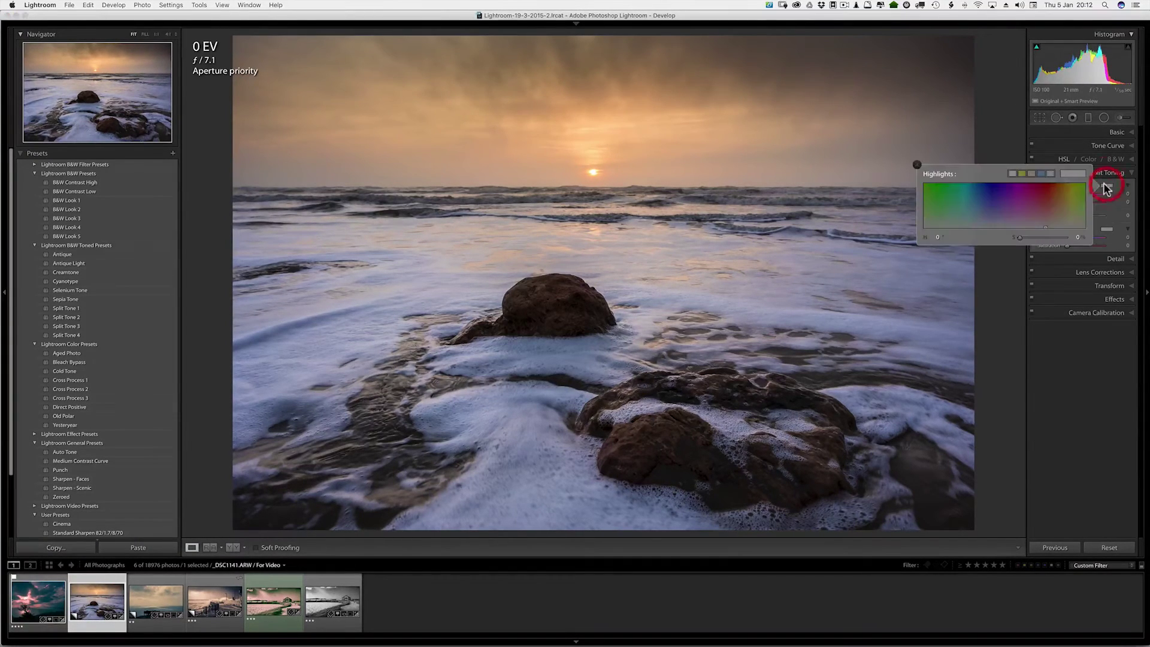
{"action": "left_click", "coordinate": [1046, 201]}
{"action": "left_click", "coordinate": [1042, 209]}
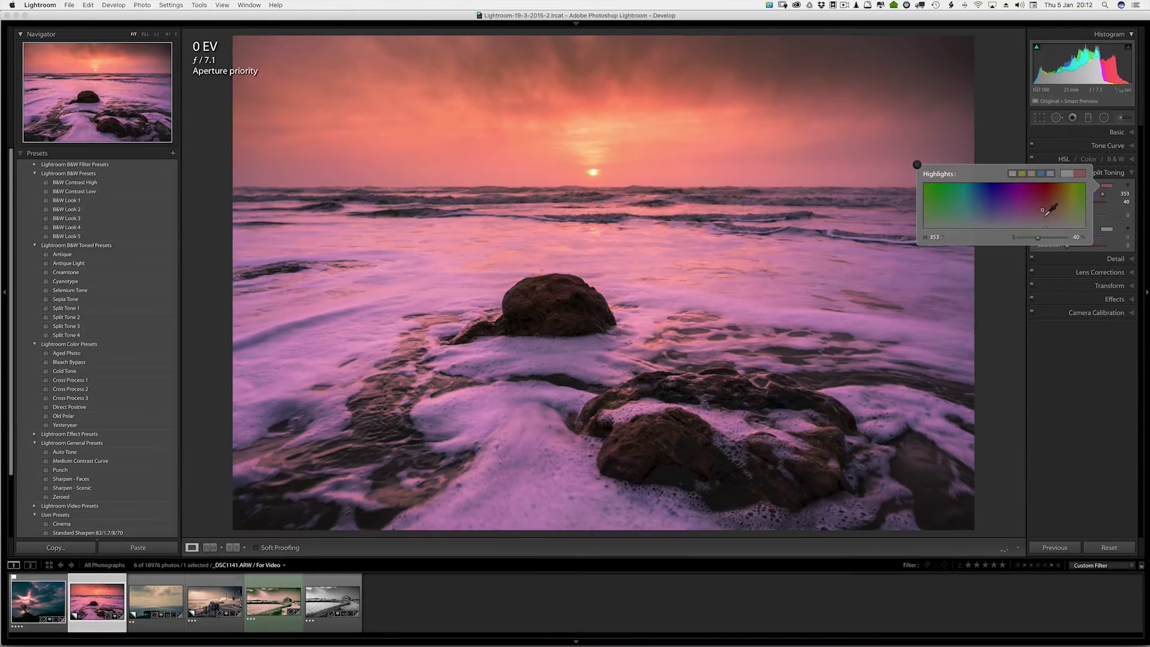
{"action": "mouse_move", "coordinate": [1027, 212]}
{"action": "left_mouse_down"}
{"action": "mouse_move", "coordinate": [945, 210]}
{"action": "mouse_move", "coordinate": [960, 222]}
{"action": "mouse_move", "coordinate": [1025, 212]}
{"action": "left_mouse_up"}
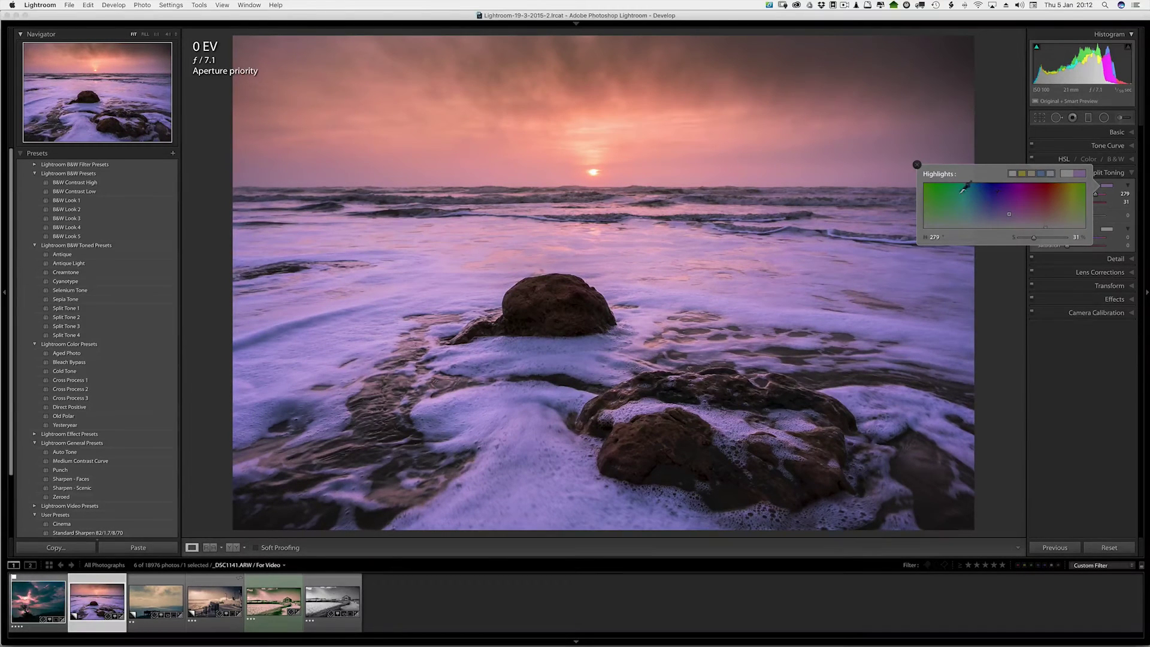
{"action": "left_click", "coordinate": [916, 166]}
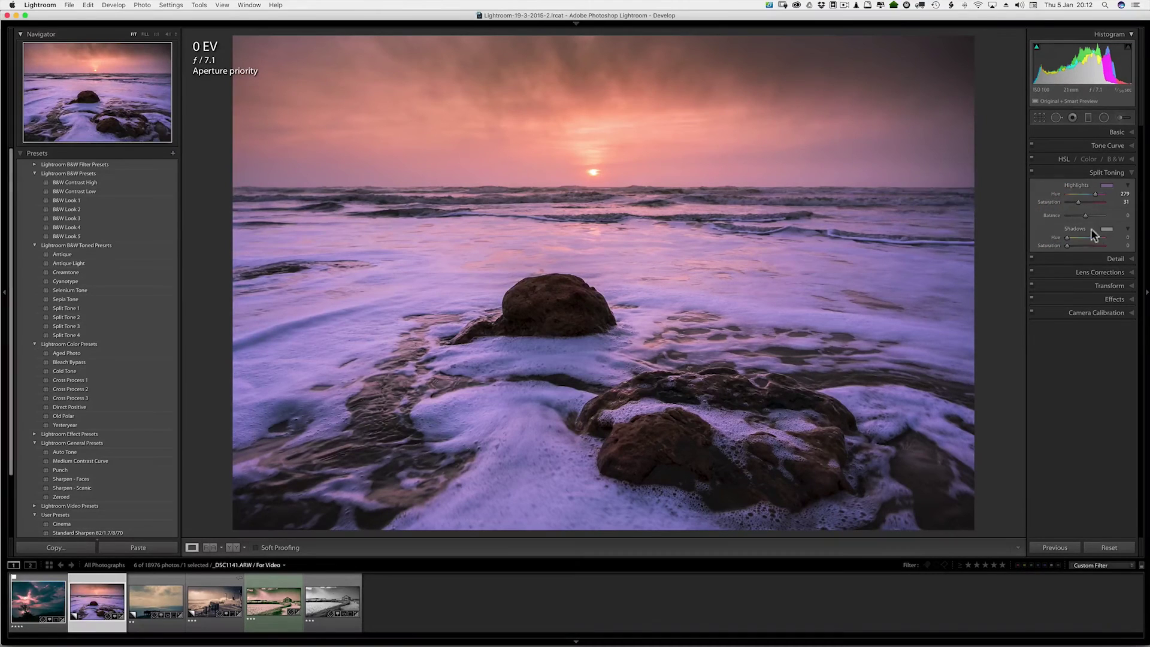
Tint the surf photo's shadows teal with hue 179 and saturation 31, and compare the photo with and without split toning
{"action": "left_click", "coordinate": [1107, 229]}
{"action": "left_click", "coordinate": [1027, 252]}
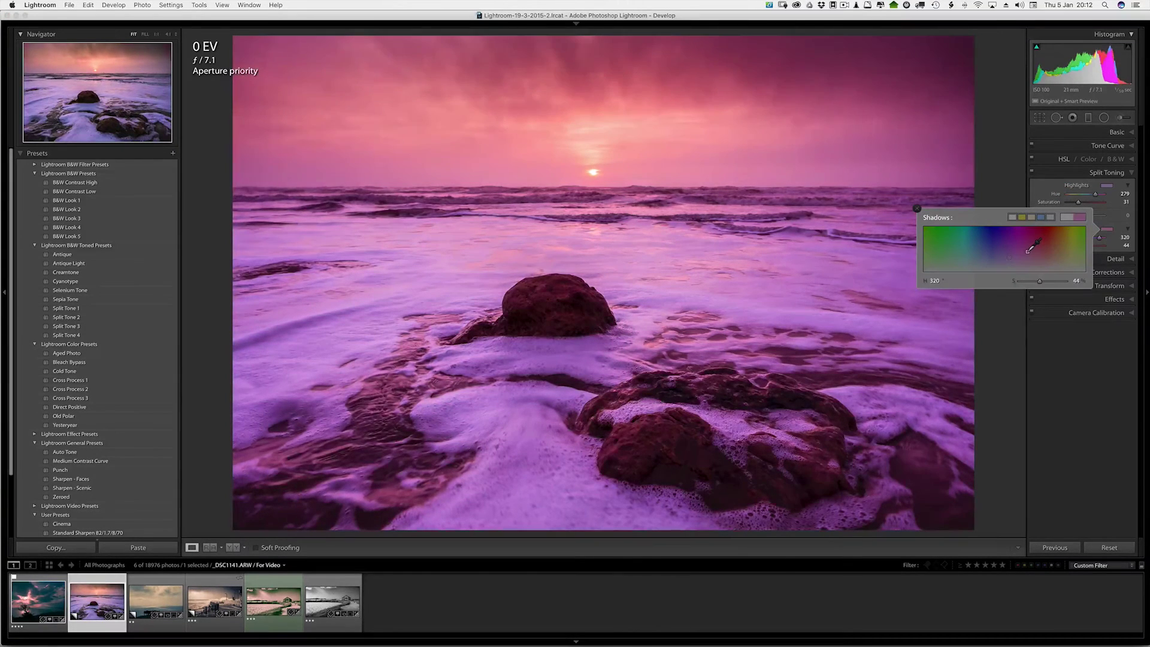
{"action": "left_click_drag", "start_coordinate": [968, 248], "coordinate": [964, 258]}
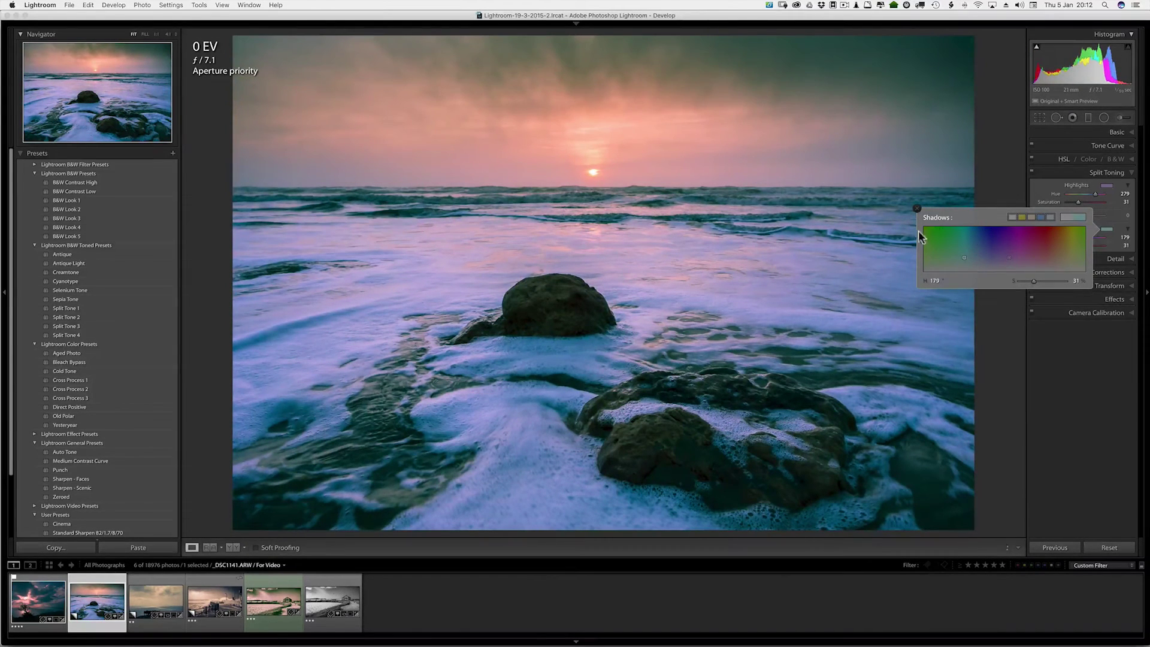
{"action": "left_click", "coordinate": [916, 212]}
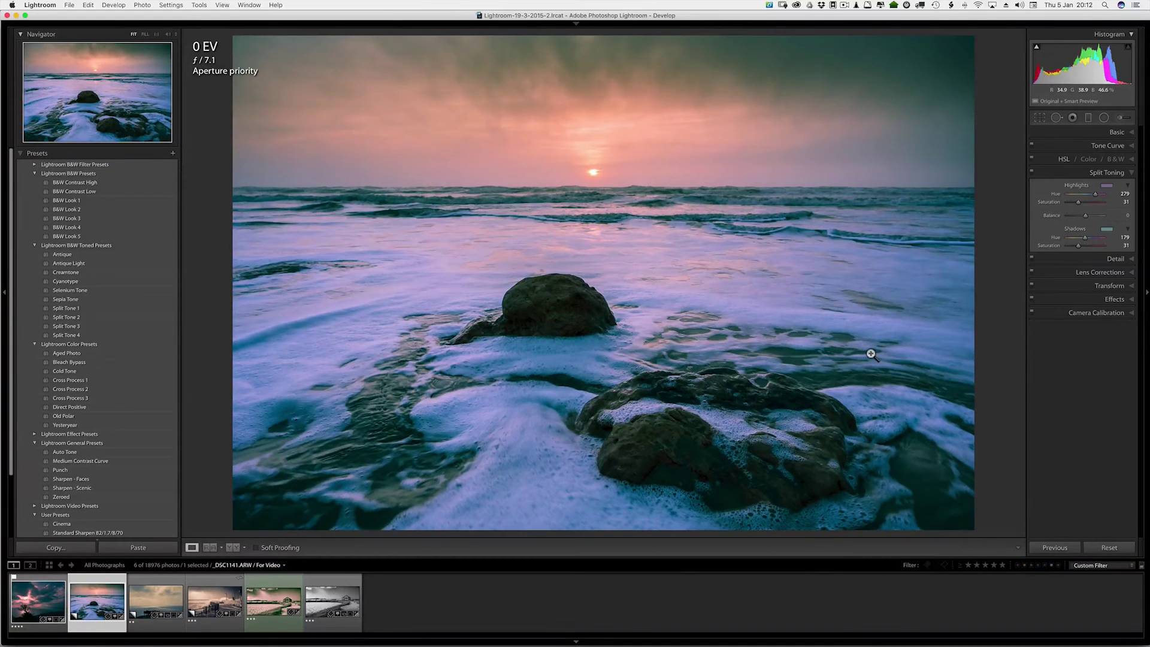
{"action": "left_click", "coordinate": [1031, 173]}
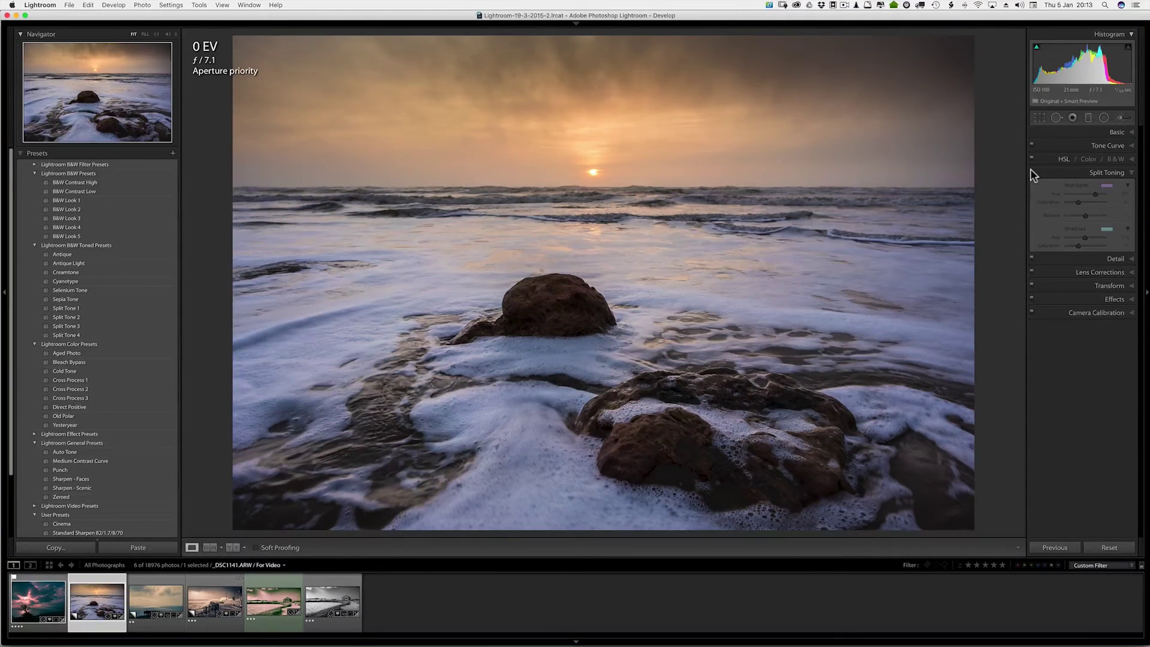
{"action": "left_click", "coordinate": [1032, 172]}
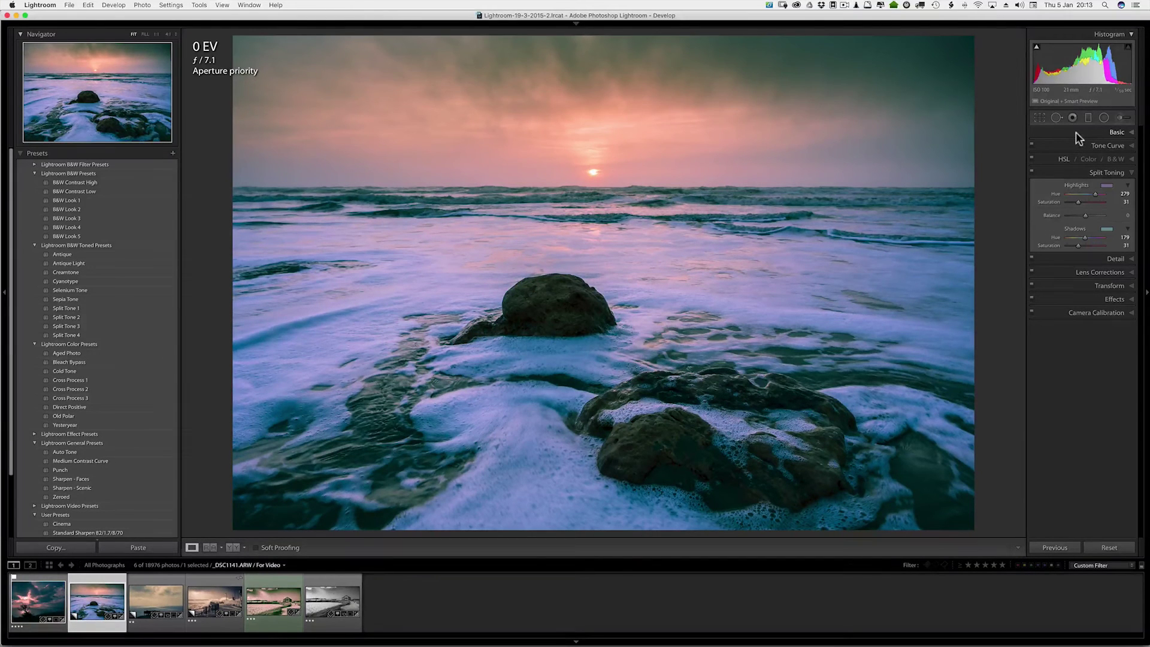
Change the surf photo's highlight tint to magenta with hue 307 and saturation 42
{"action": "left_click", "coordinate": [1107, 185]}
{"action": "left_click", "coordinate": [1024, 215]}
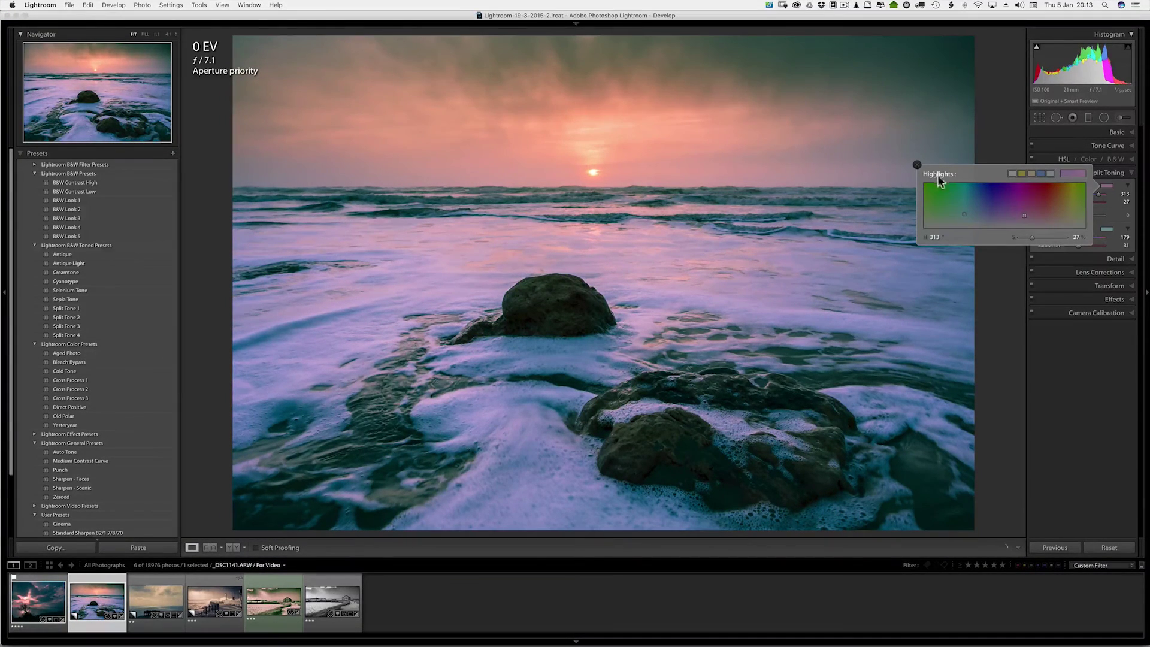
{"action": "left_click_drag", "start_coordinate": [1018, 202], "coordinate": [1022, 208]}
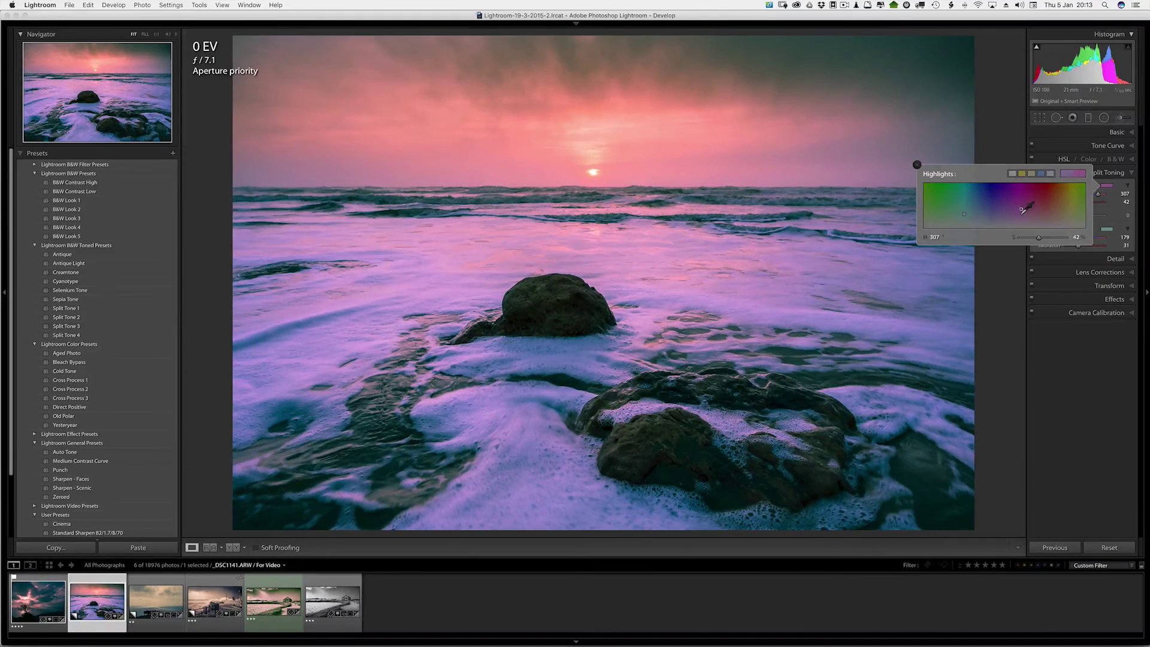
{"action": "left_click", "coordinate": [916, 164]}
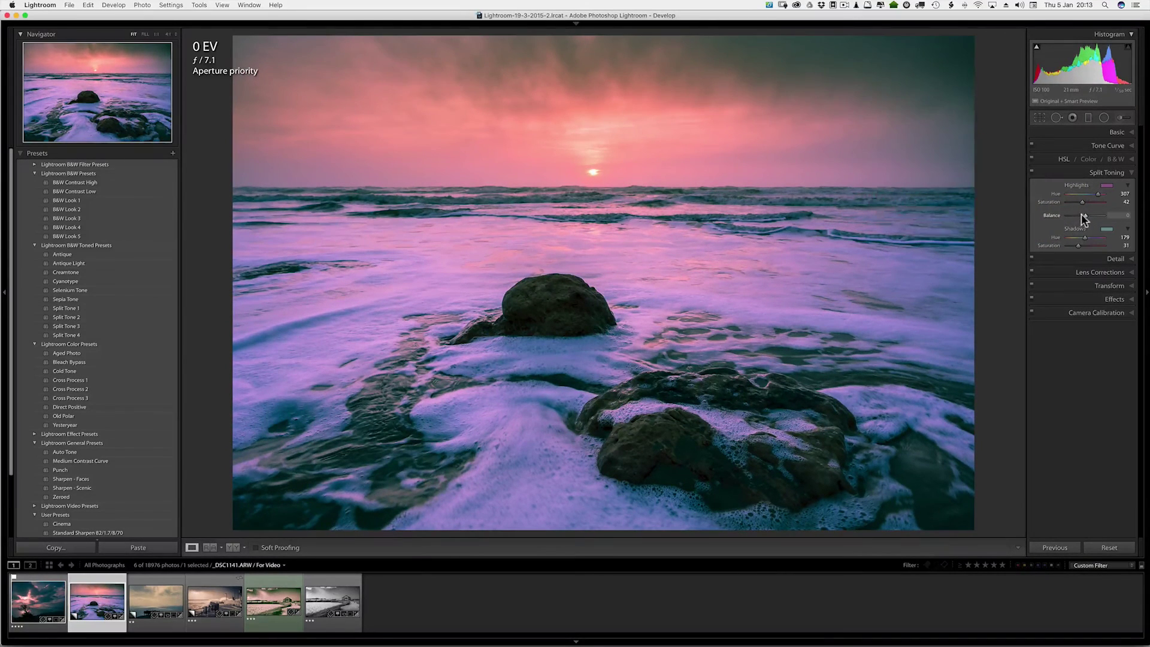
Set the surf photo's split-toning balance to -47 and compare it with and without split toning
{"action": "left_click_drag", "start_coordinate": [1084, 213], "coordinate": [1076, 216]}
{"action": "left_click", "coordinate": [1031, 173]}
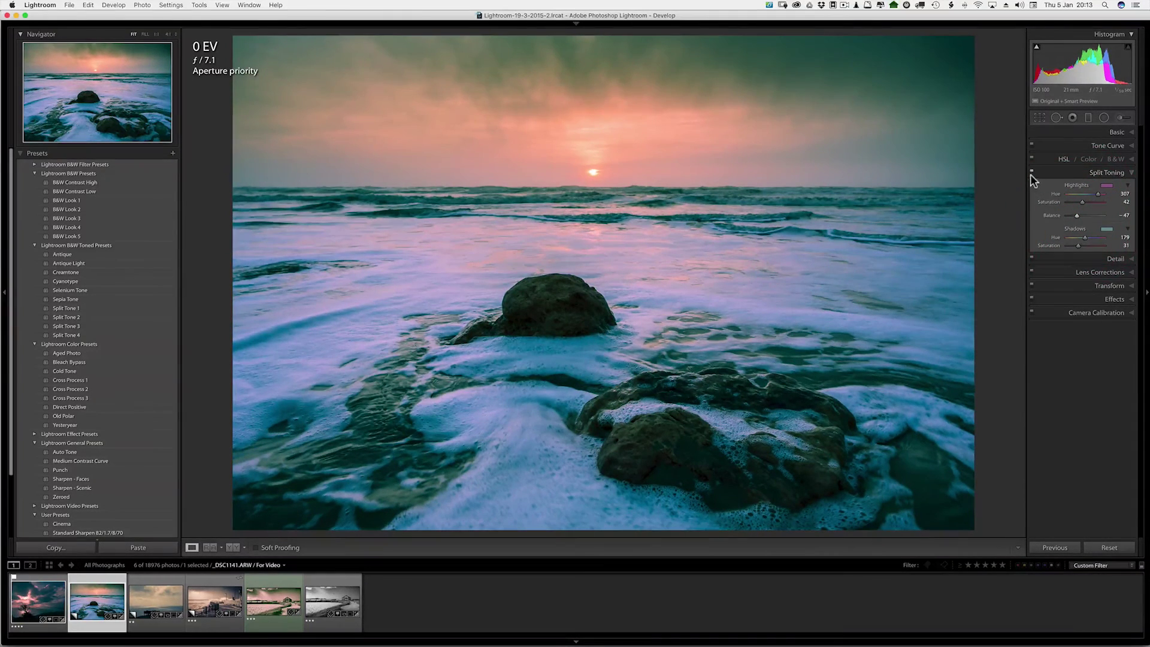
{"action": "left_click", "coordinate": [1031, 173]}
Open the black-and-white boathouse photo and try the Antique Light, Creamtone and Cyanotype presets, ending with Selenium Tone
{"action": "left_click", "coordinate": [321, 598]}
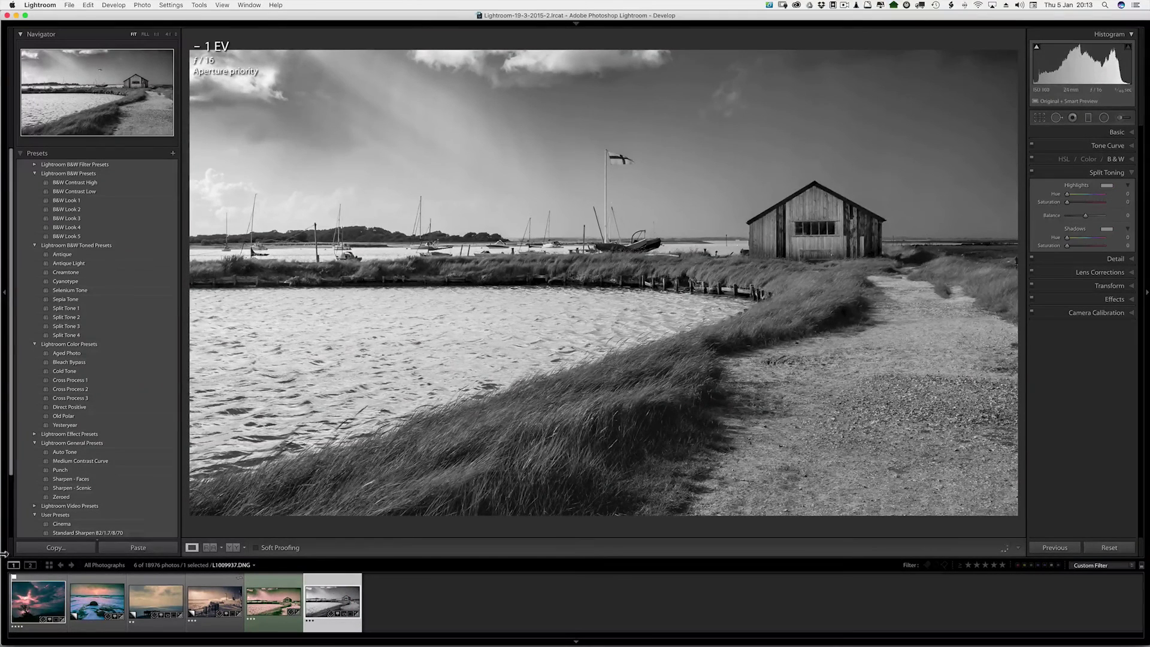
{"action": "left_click", "coordinate": [64, 263]}
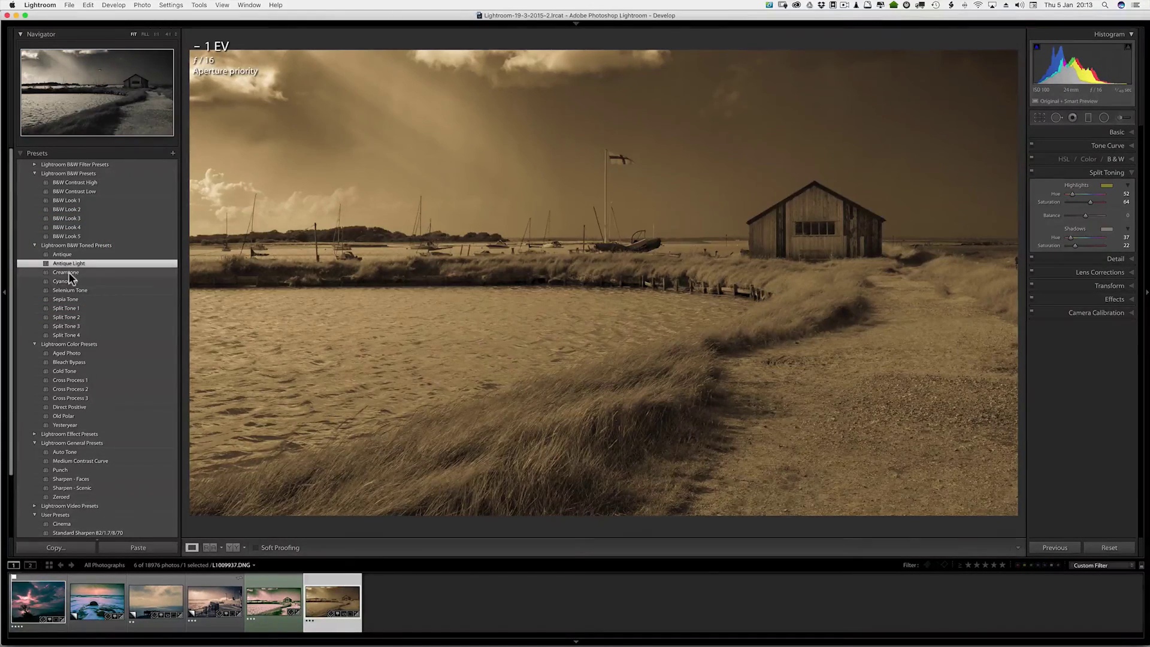
{"action": "left_click", "coordinate": [68, 272]}
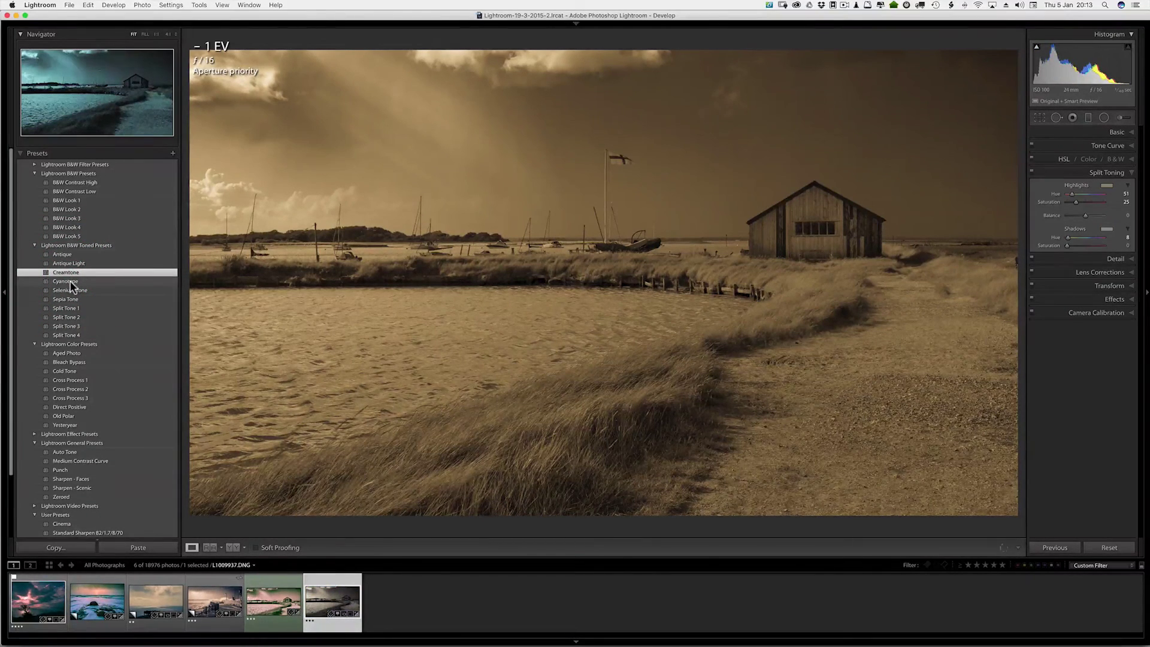
{"action": "left_click", "coordinate": [70, 280]}
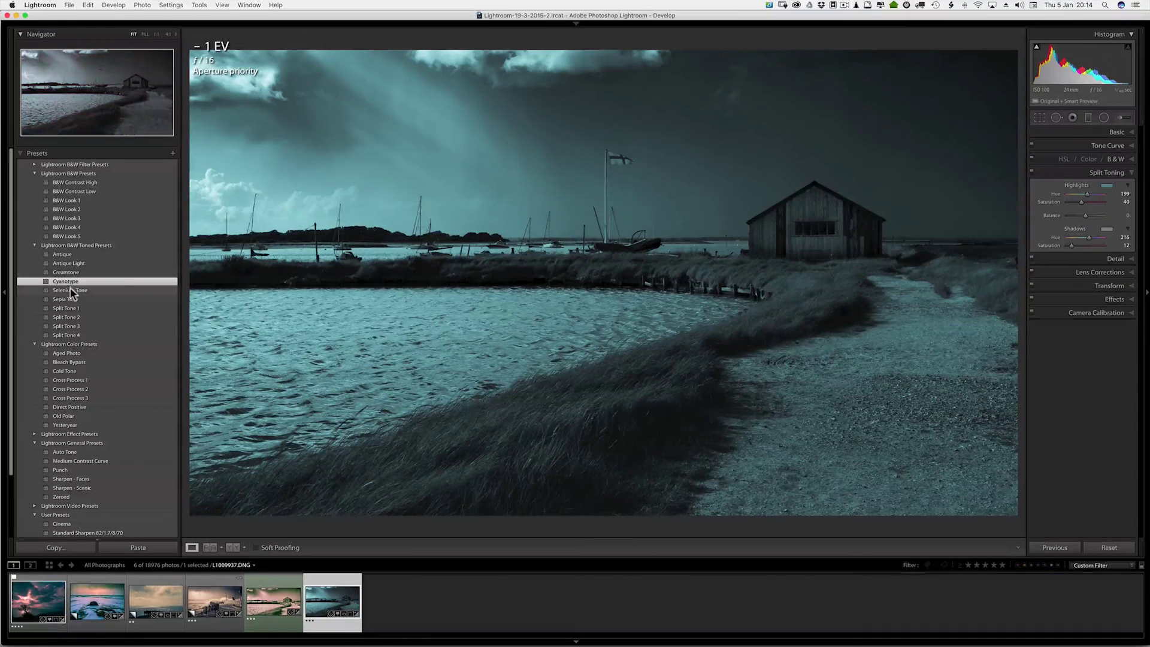
{"action": "left_click", "coordinate": [71, 290]}
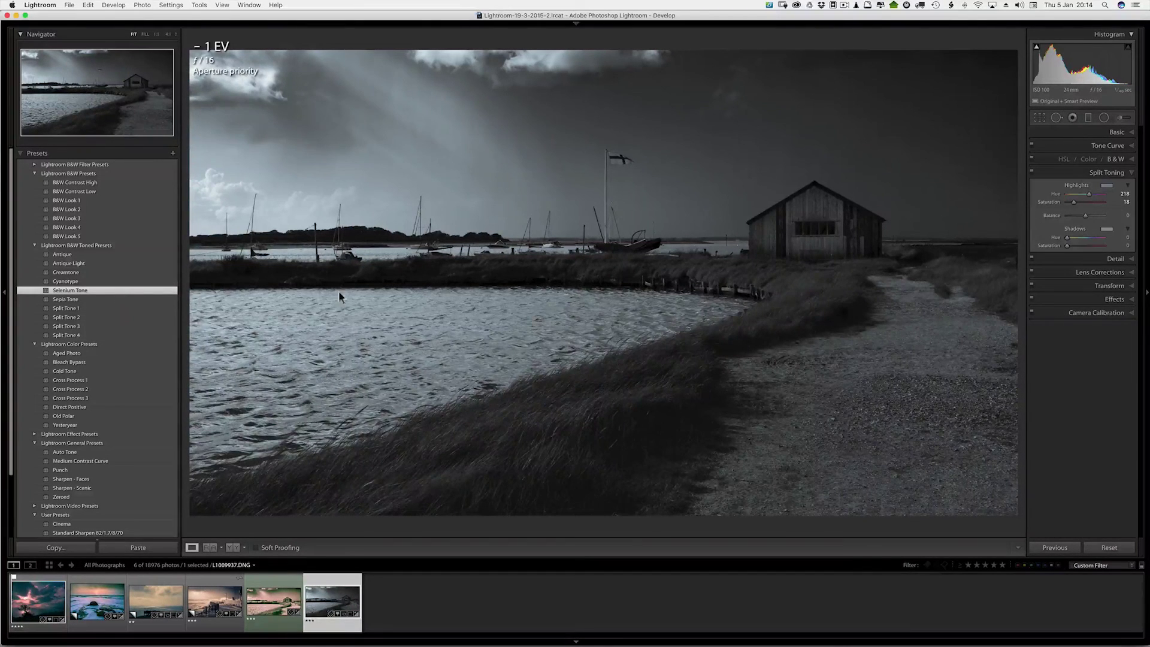
Brighten the selenium-toned boathouse photo by setting Exposure to +0.55
{"action": "left_click", "coordinate": [1097, 133]}
{"action": "left_click_drag", "start_coordinate": [1086, 202], "coordinate": [1087, 201]}
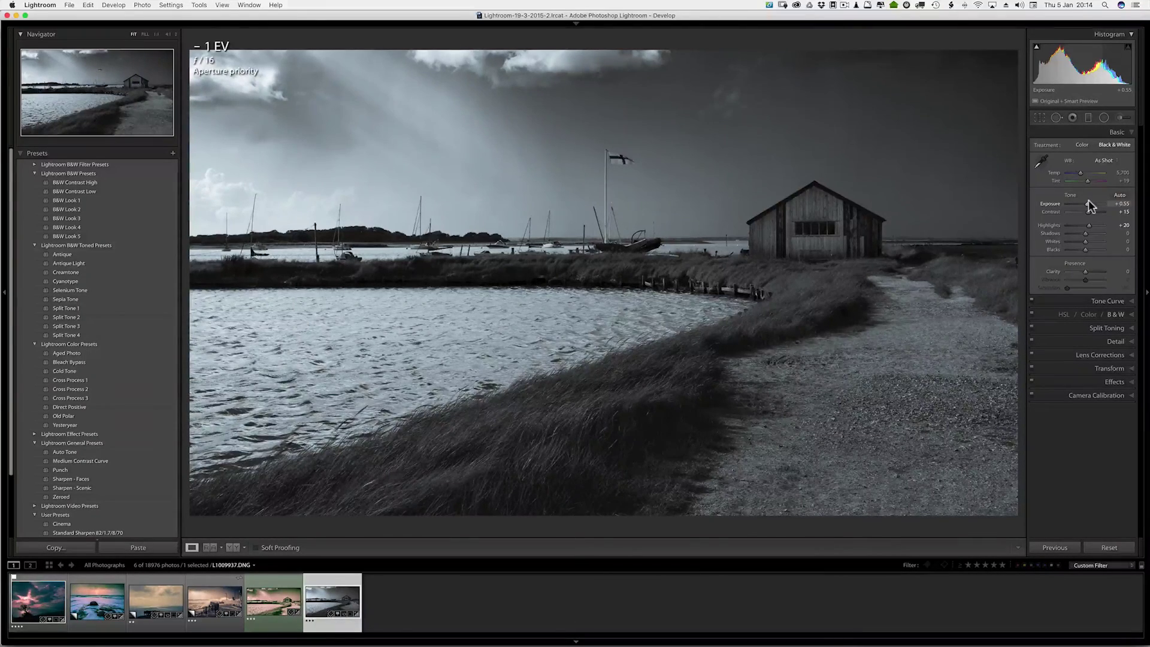
{"action": "key", "text": "super+shift"}
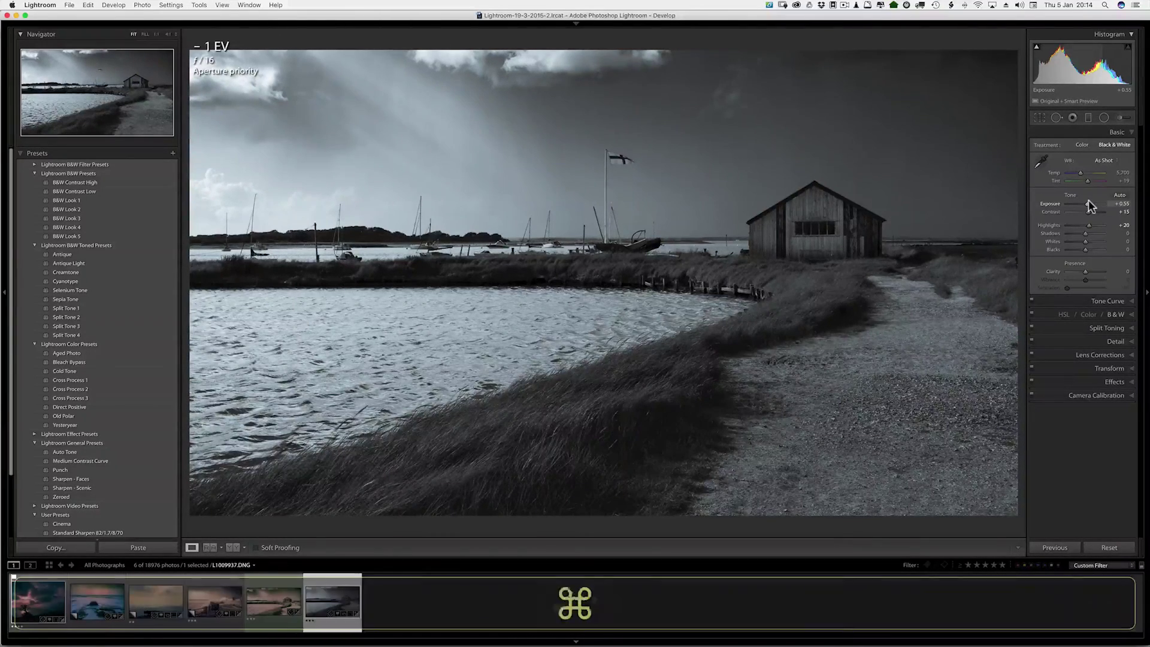